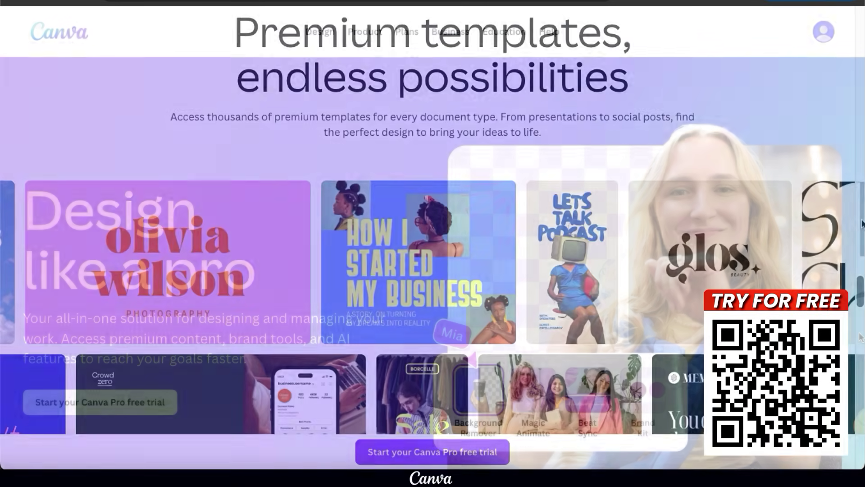
Browse the Canva Pro feature page, including the photo tools such as Background Generator and Magic Eraser
scroll(862, 224, "down", 3)
scroll(862, 224, "down", 3)
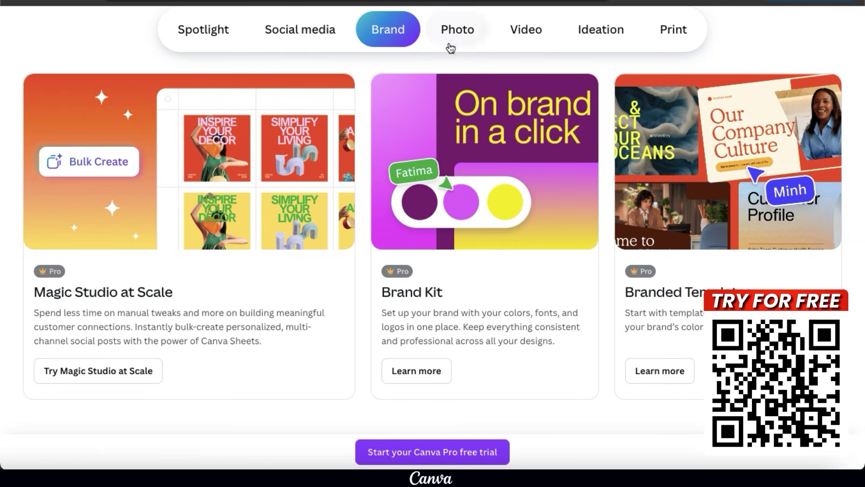
left_click(454, 45)
left_click(528, 45)
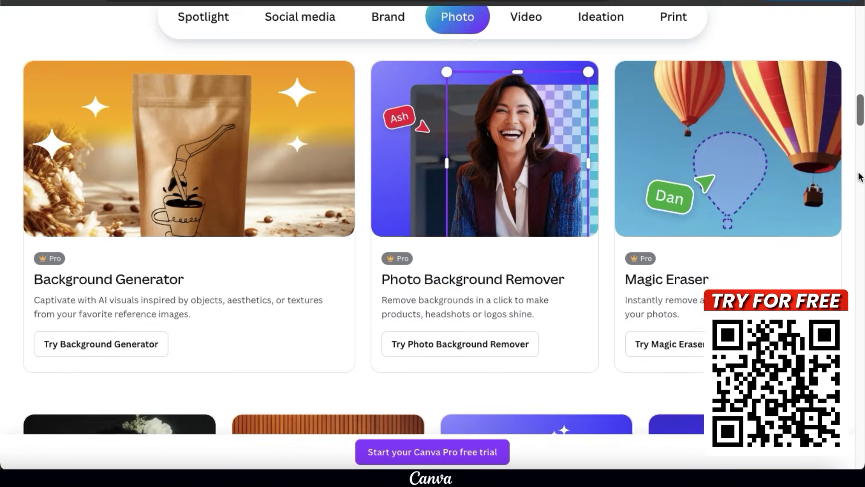
scroll(860, 175, "down", 5)
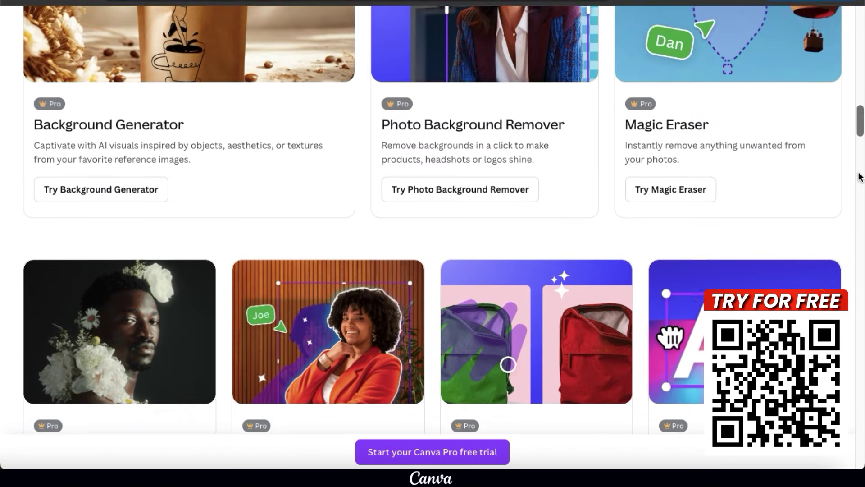
scroll(860, 177, "down", 3)
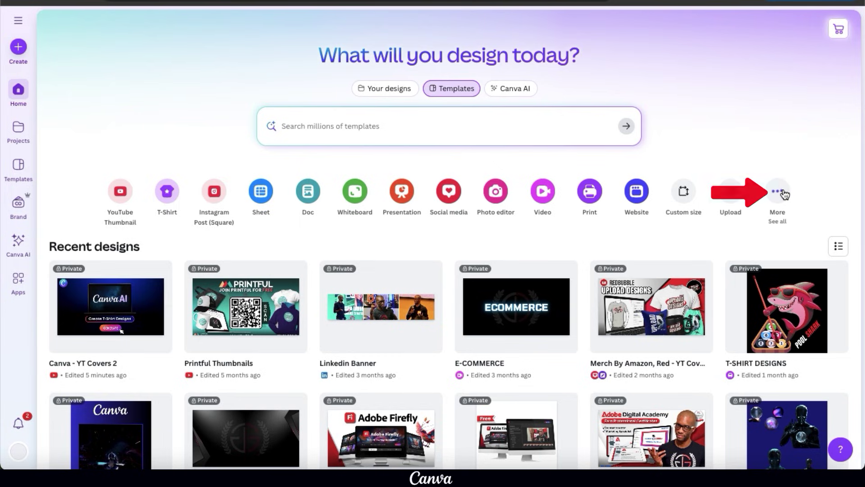
Create a blank T-Shirt design (14 × 18 in) by searching the design types for "t-shirt", and dismiss the print options
left_click(783, 193)
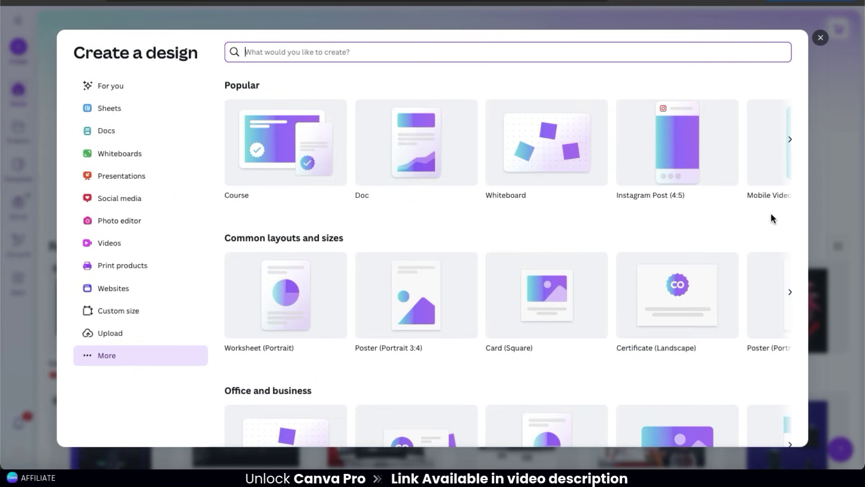
type("t-shirt")
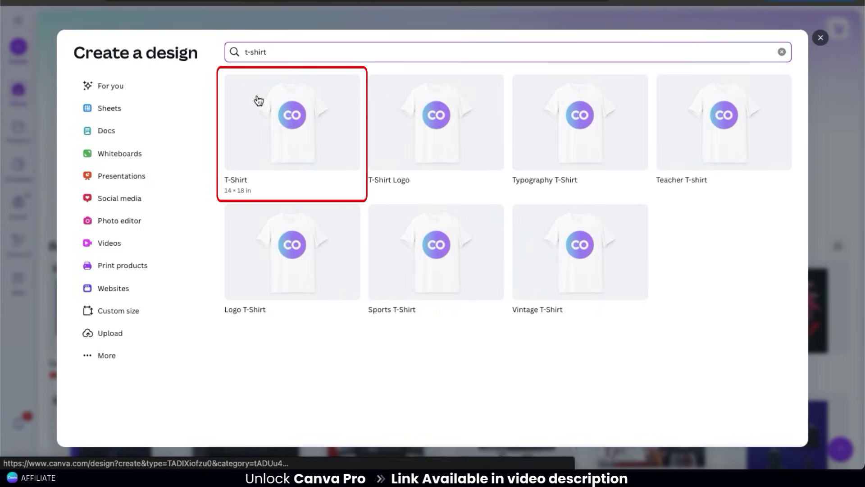
left_click(298, 141)
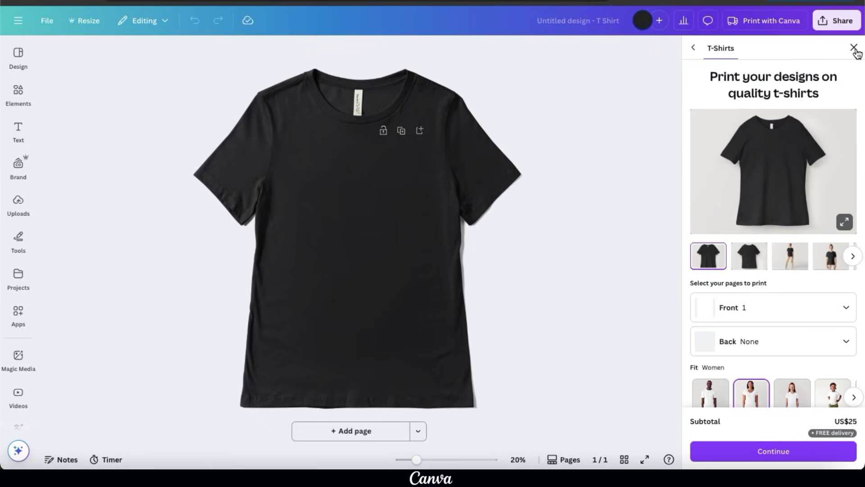
left_click(854, 48)
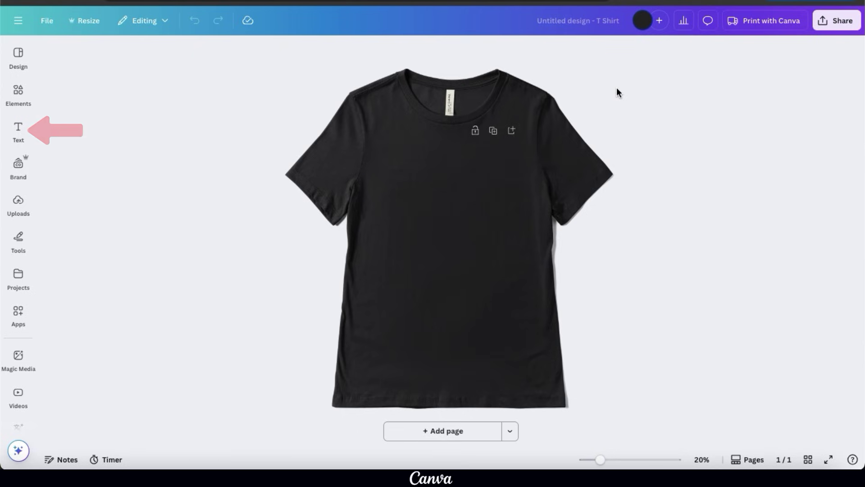
Generate ideas with Magic Write using the prompt "Give me some cool t-shirt design ideas for the workout / fitness niche"
left_click(20, 133)
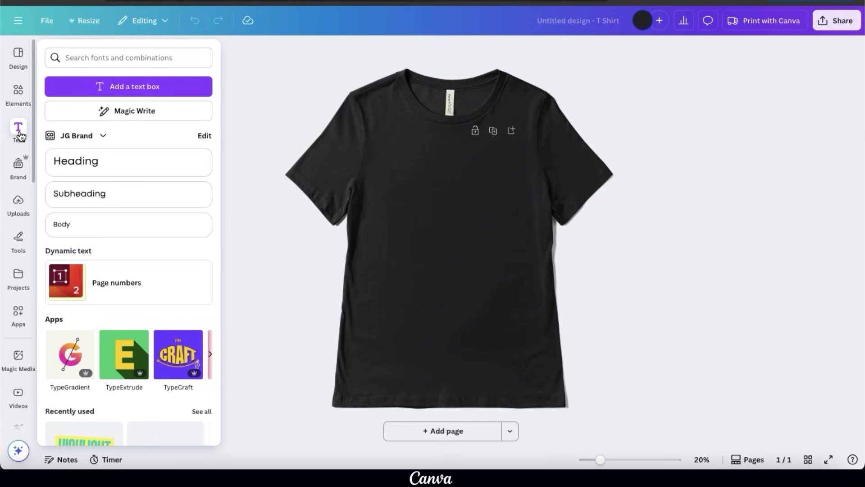
left_click(125, 121)
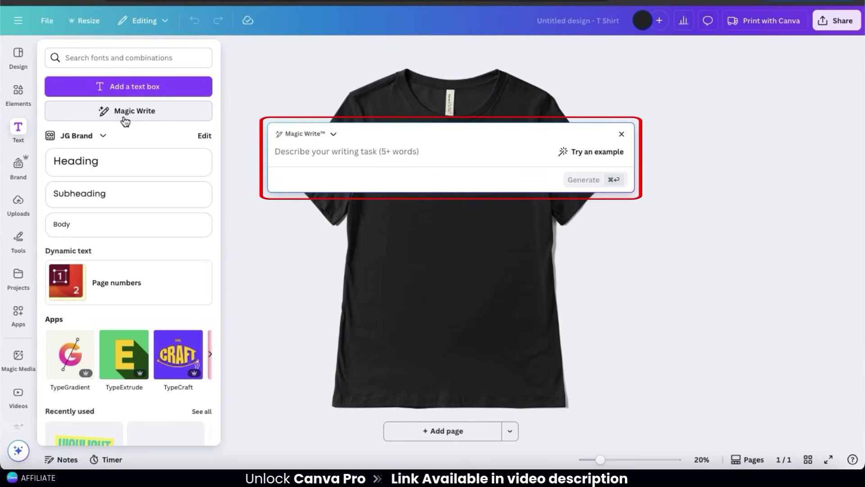
left_click(278, 156)
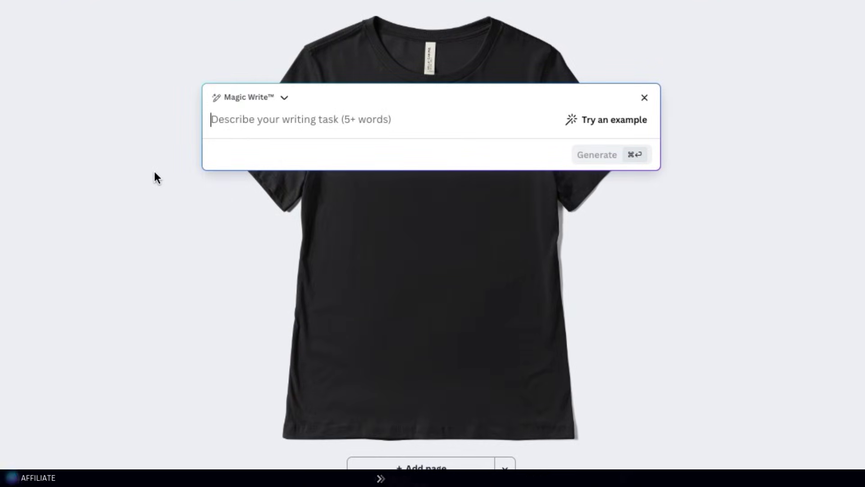
type("Giv")
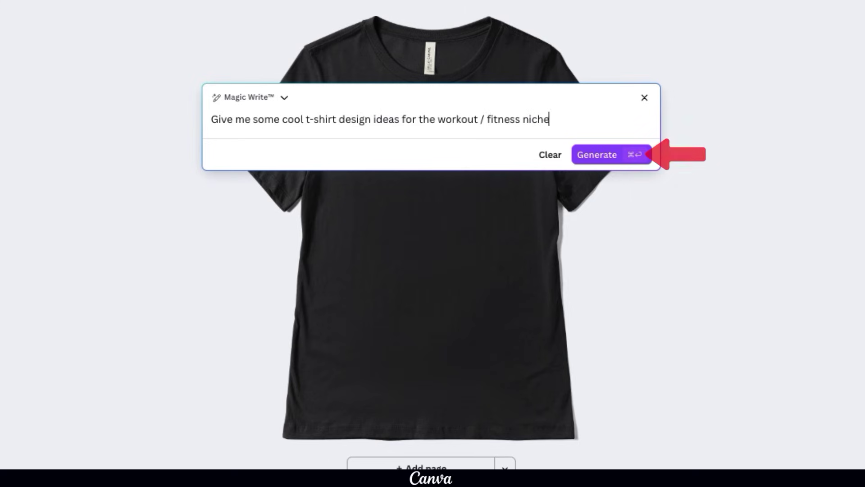
left_click(594, 155)
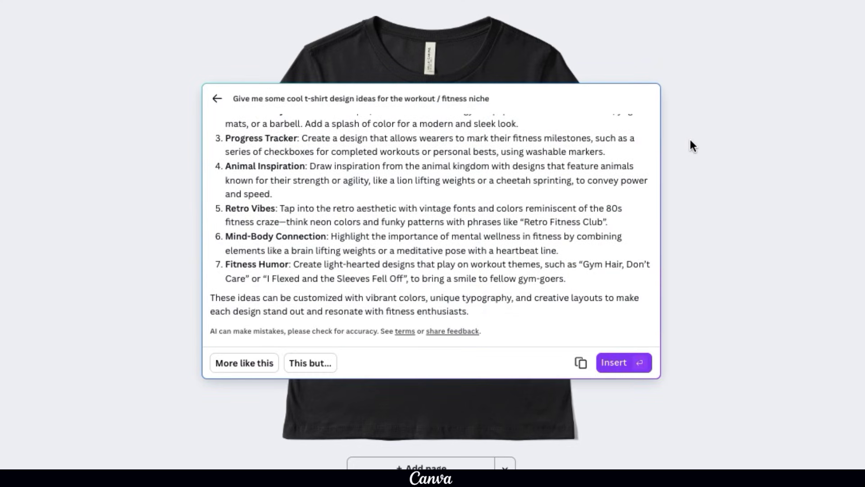
Review the generated t-shirt ideas, highlight the Animal Inspiration entry, and close Magic Write without inserting the text
scroll(603, 167, "up", 3)
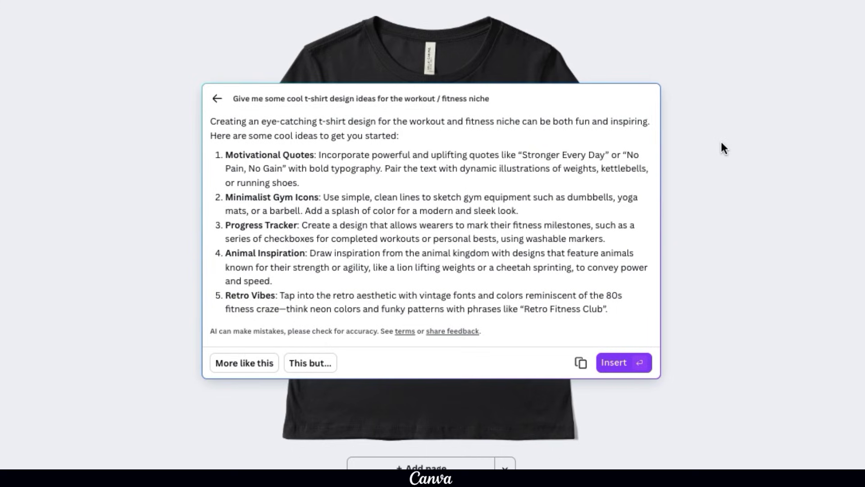
scroll(689, 231, "down", 3)
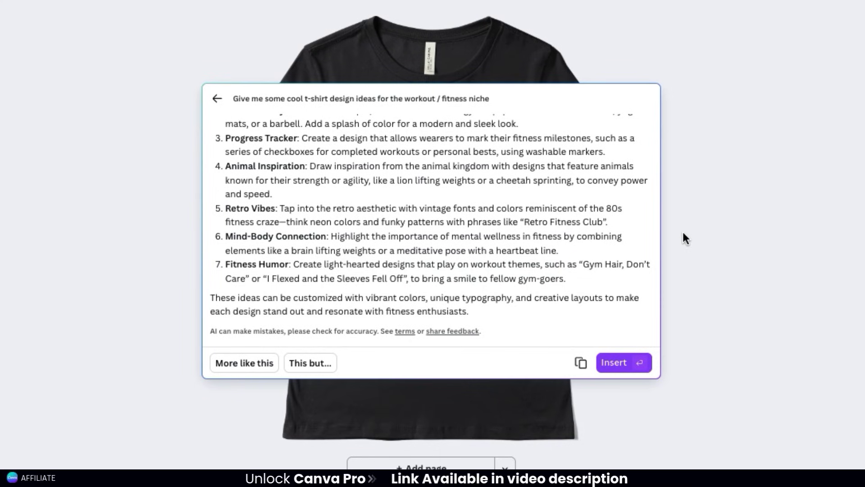
scroll(628, 236, "up", 5)
left_click_drag(270, 279, 226, 253)
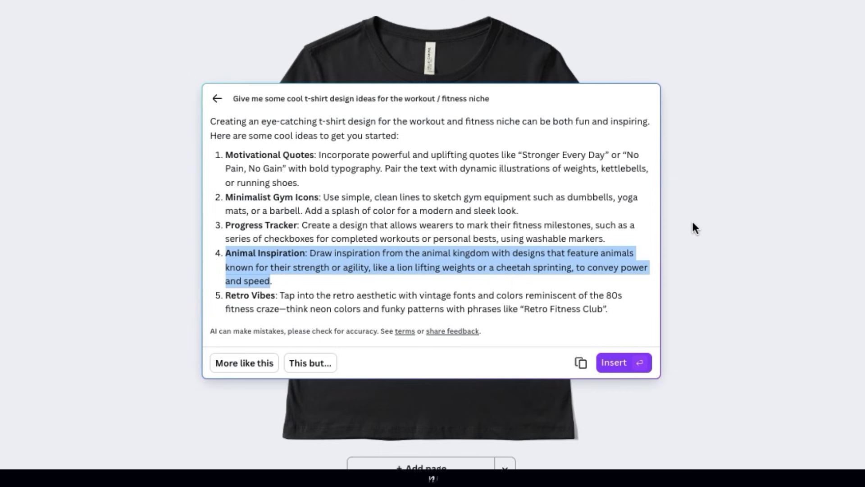
left_click(625, 254)
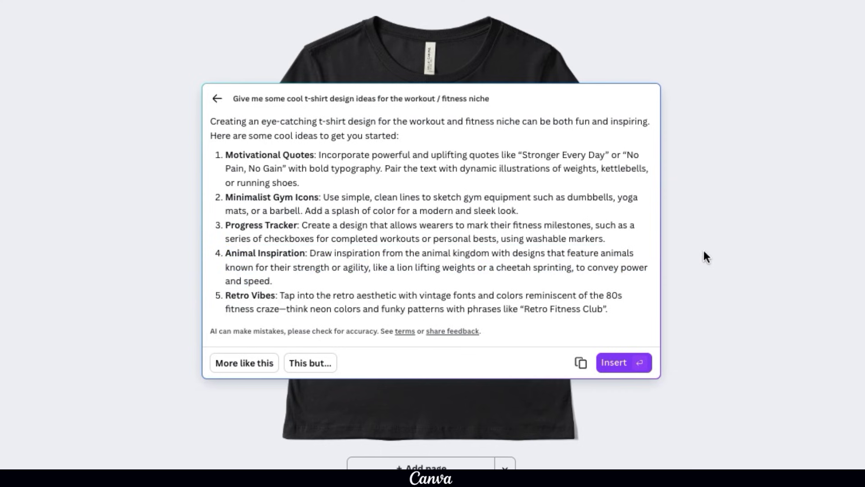
left_click(719, 249)
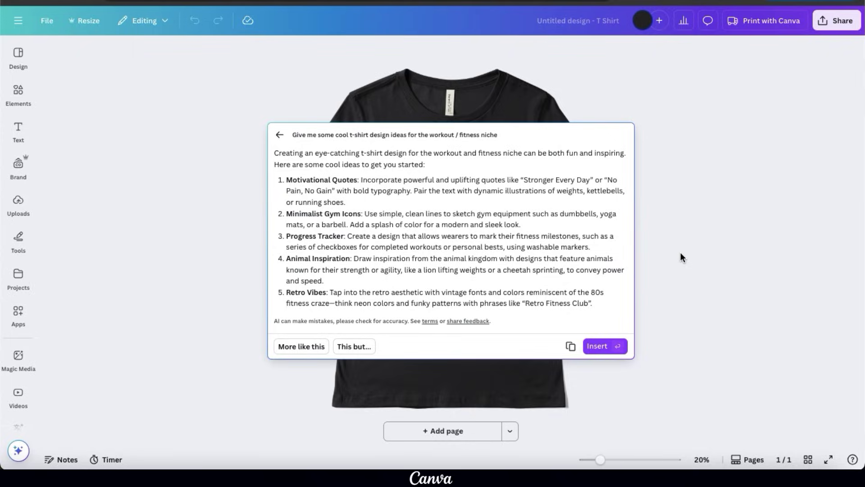
left_click(681, 252)
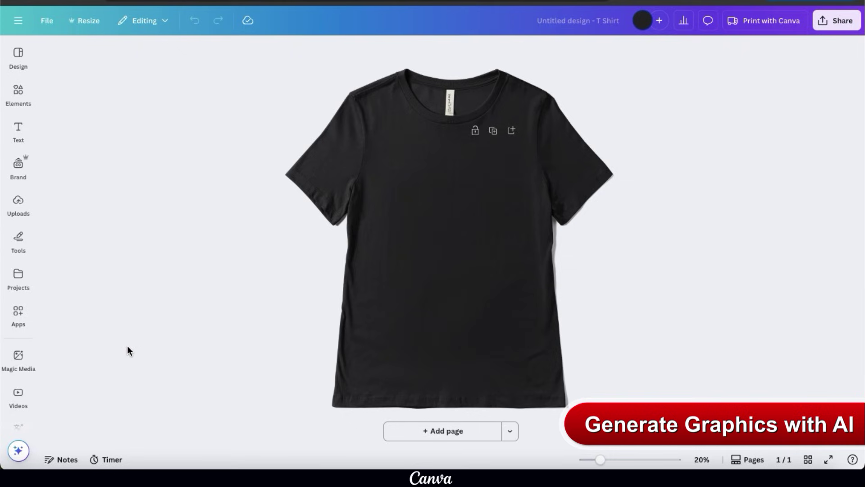
Set up a Magic Media graphic with the description "Muscular lion lifting weights"
left_click(18, 359)
left_click(18, 357)
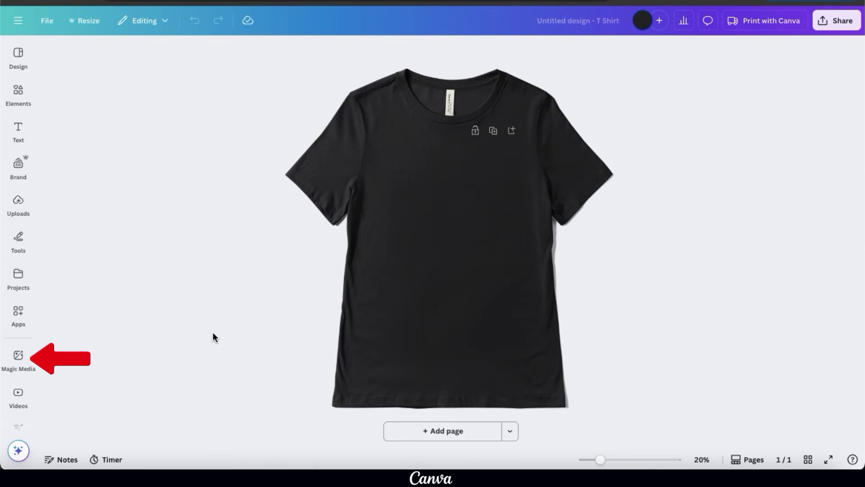
left_click(18, 357)
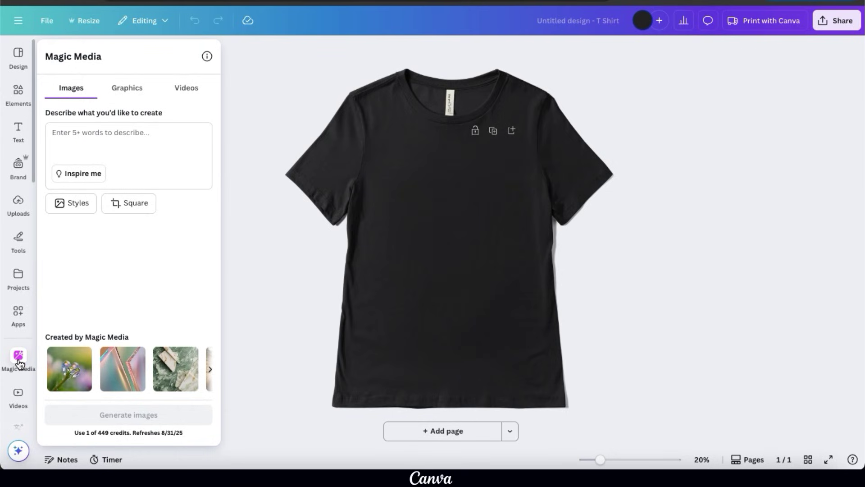
left_click(133, 95)
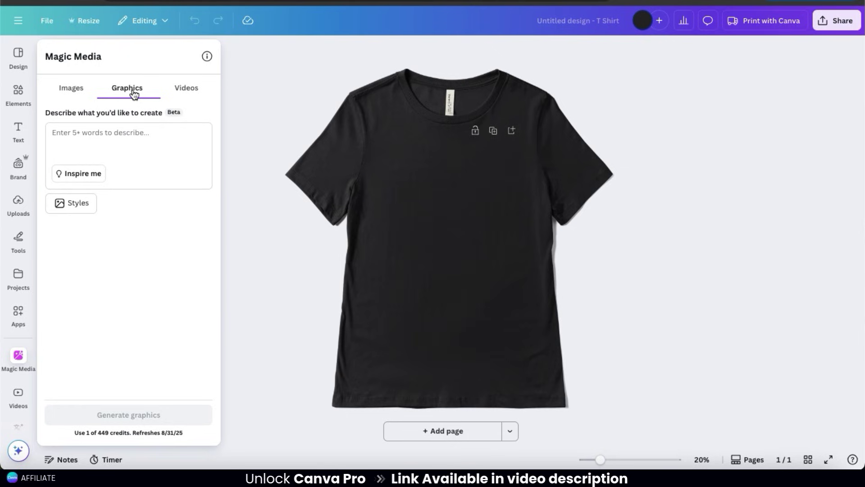
left_click(118, 134)
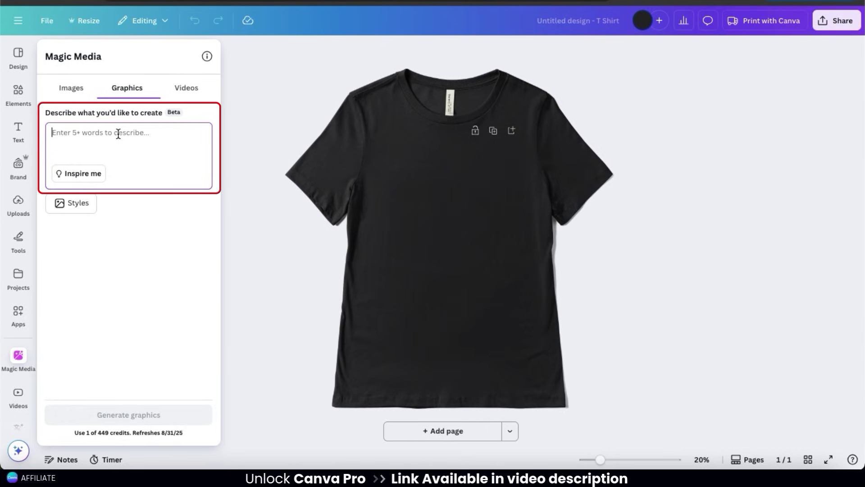
type("Muscular lion lif")
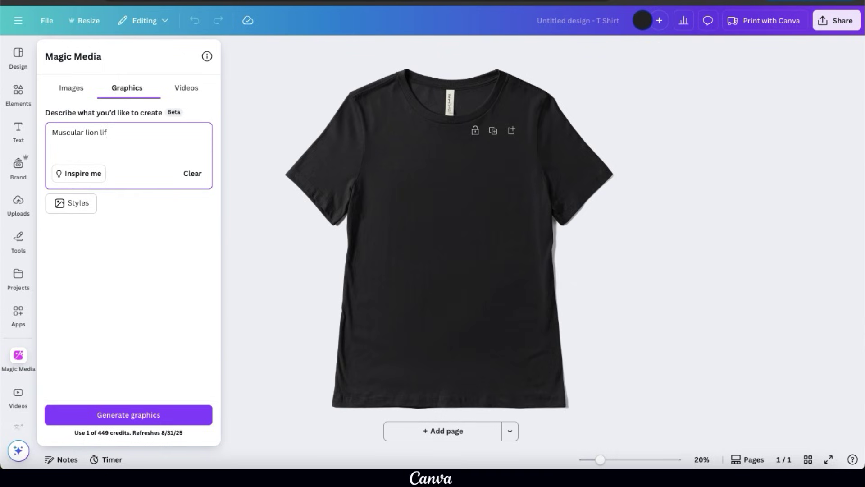
type("ting weights")
left_click(171, 200)
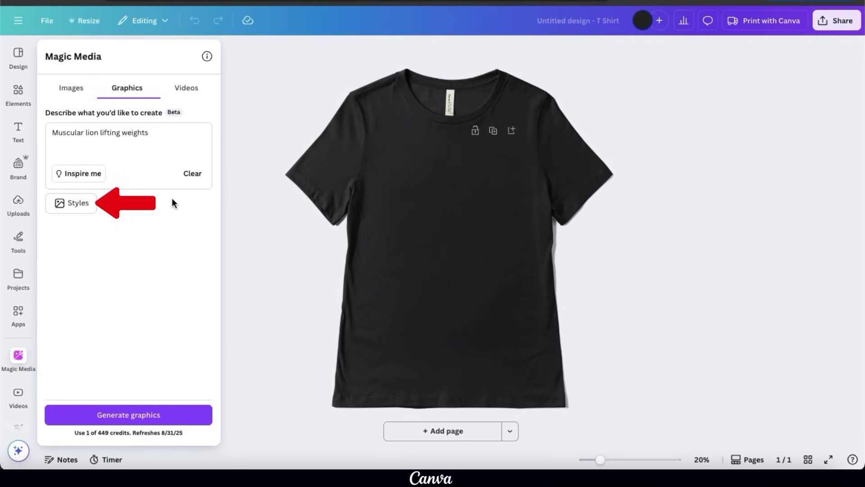
Look through the available Magic Media graphic styles and return to the prompt without choosing one
left_click(88, 201)
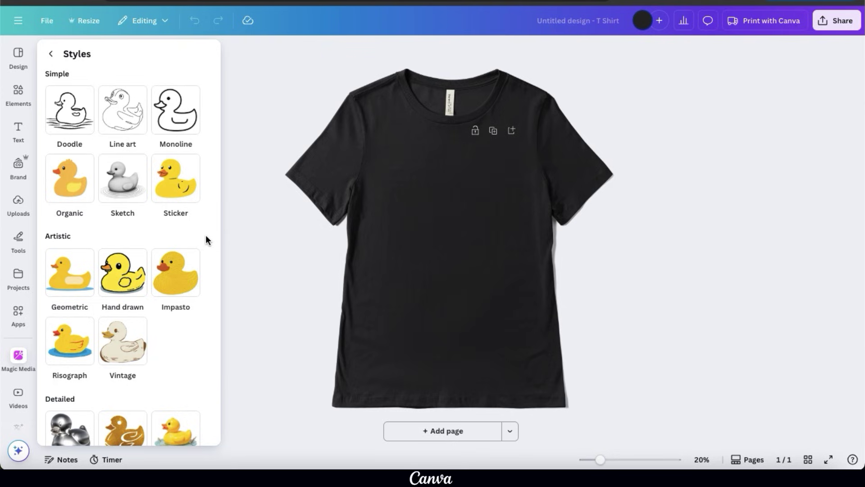
scroll(205, 235, "down", 1)
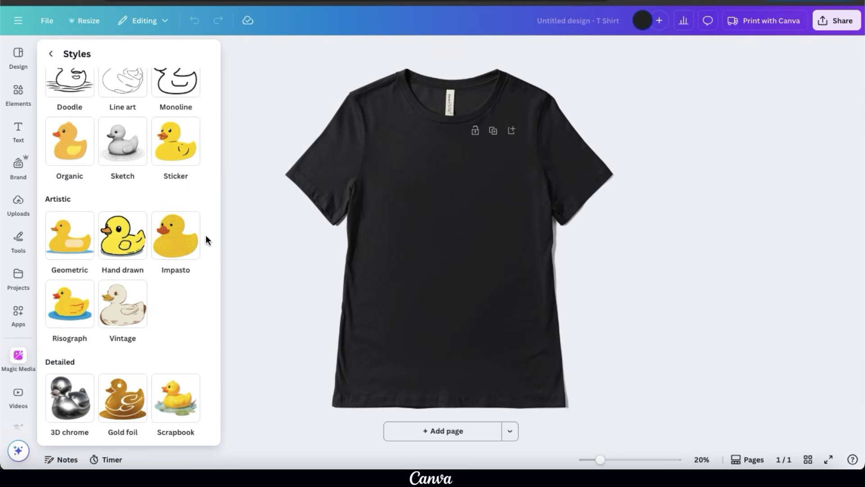
scroll(205, 235, "up", 1)
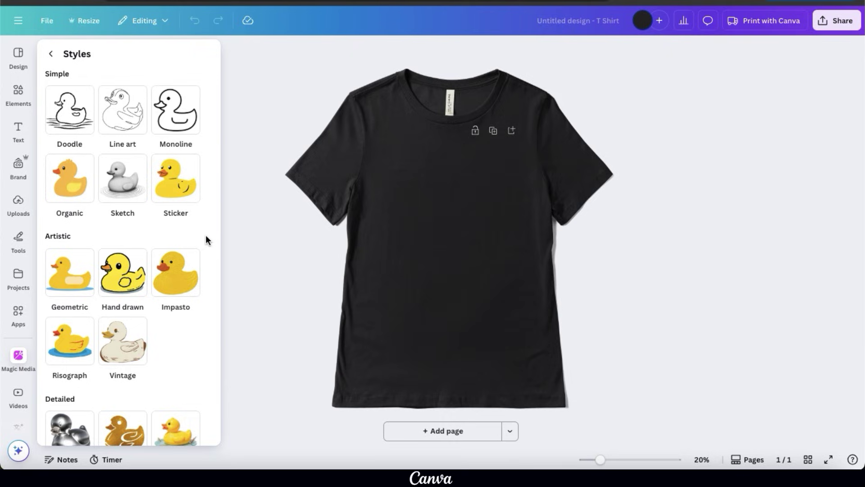
left_click(54, 55)
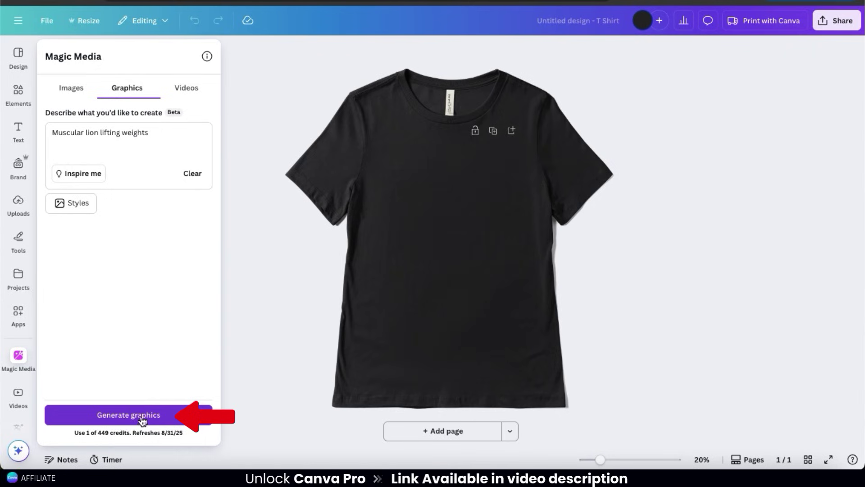
Generate the lion graphics and request more variations like the side-facing lion in dark red shorts
left_click(123, 418)
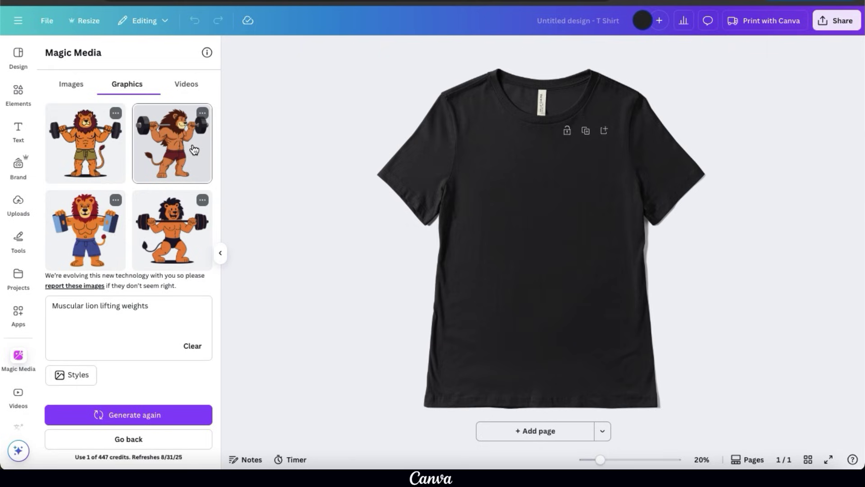
left_click(203, 115)
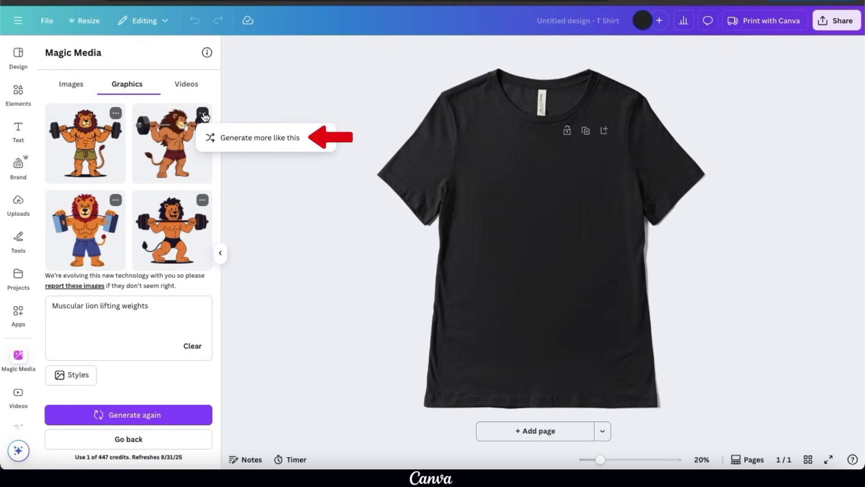
left_click(246, 147)
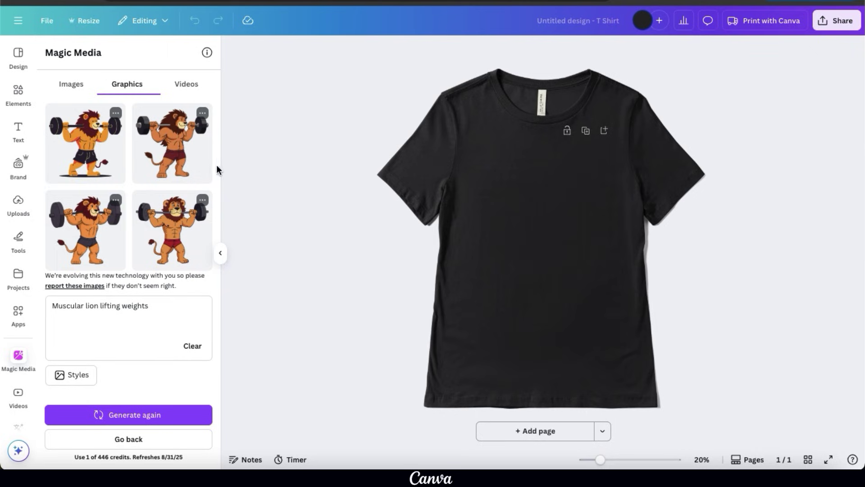
Add the lion variation with dark grey shorts to the design and position it centred on the shirt's chest
left_click(90, 238)
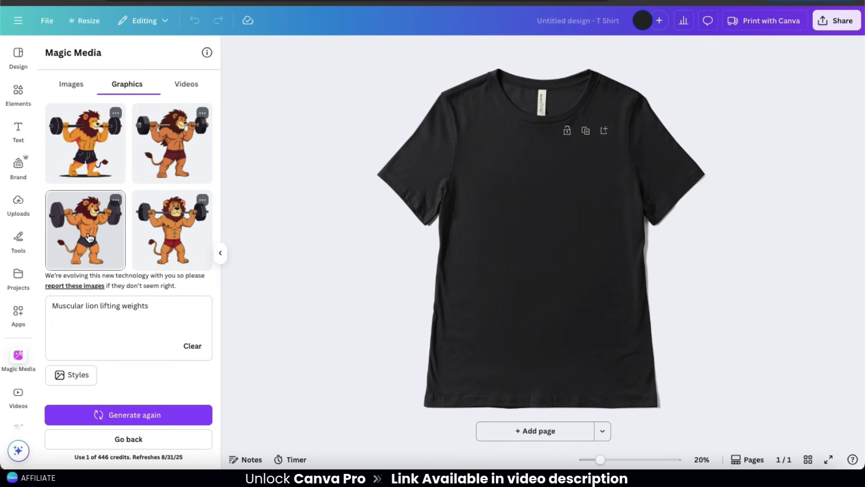
left_click(222, 260)
left_click_drag(411, 190, 369, 151)
left_click_drag(424, 190, 410, 204)
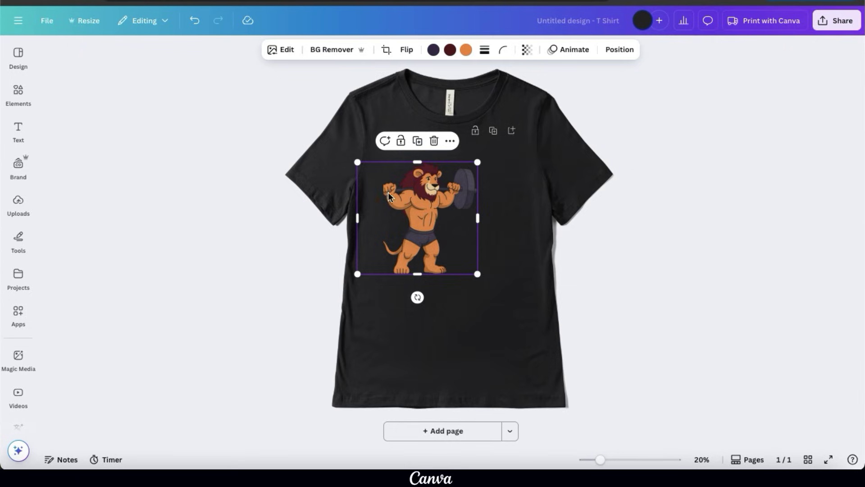
left_click_drag(405, 207, 438, 224)
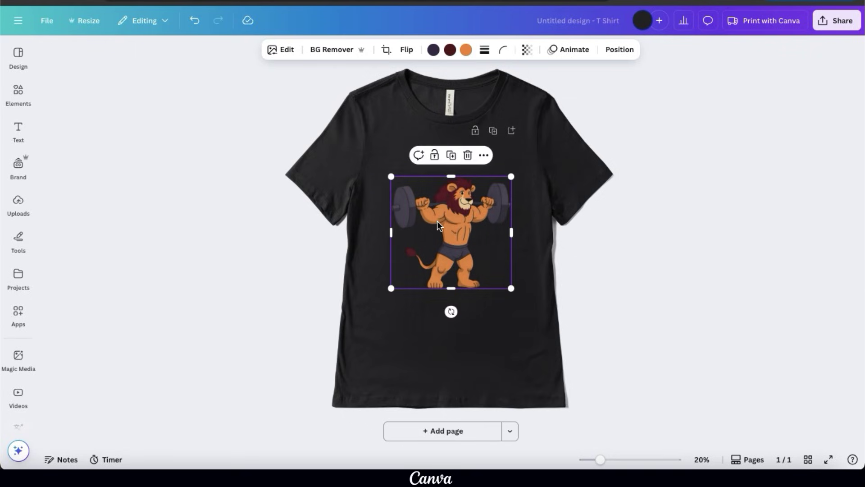
Have Magic Write generate text ideas for a t-shirt design that features an image of a muscular lion lifting weights
left_click(618, 240)
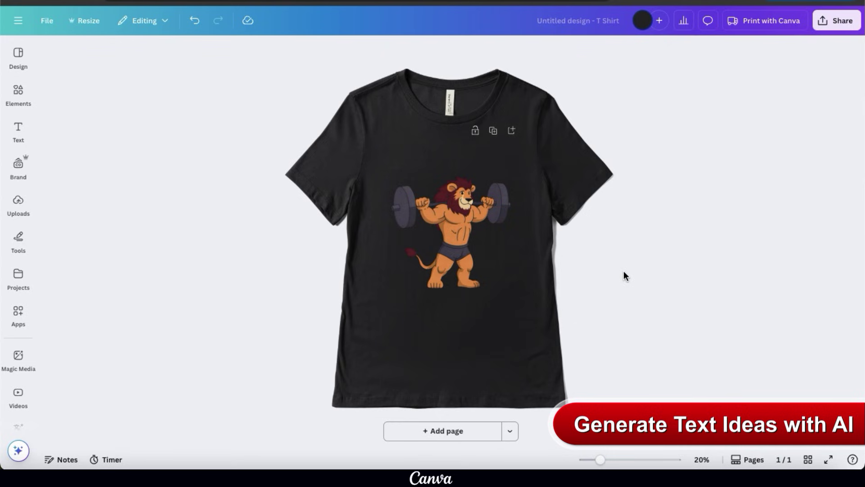
left_click(20, 131)
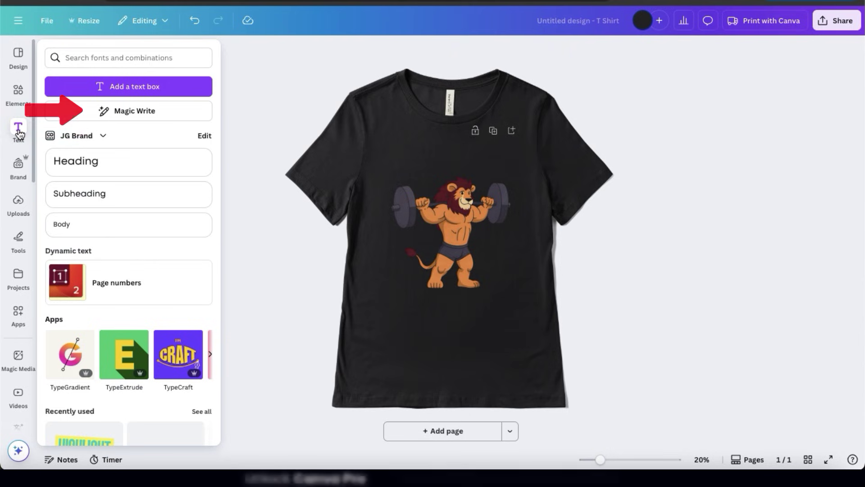
left_click(135, 118)
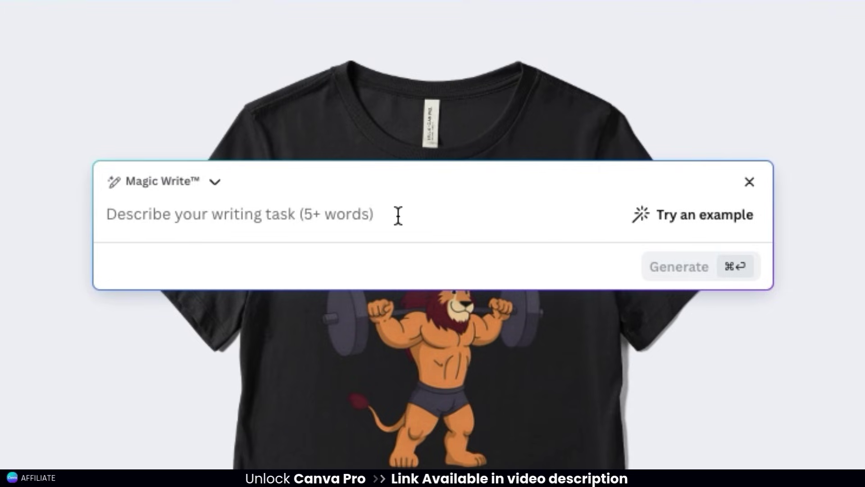
type("I'm make")
key("BackSpace")
type("ing a t-shirt design")
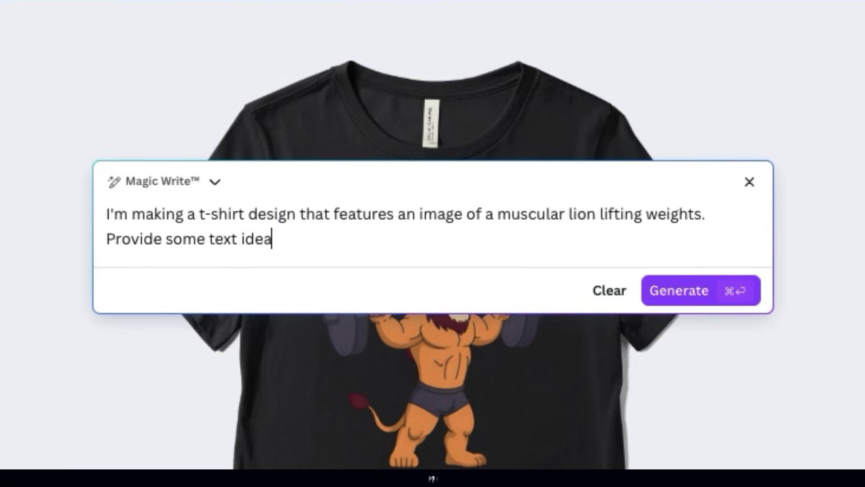
type("s that would ")
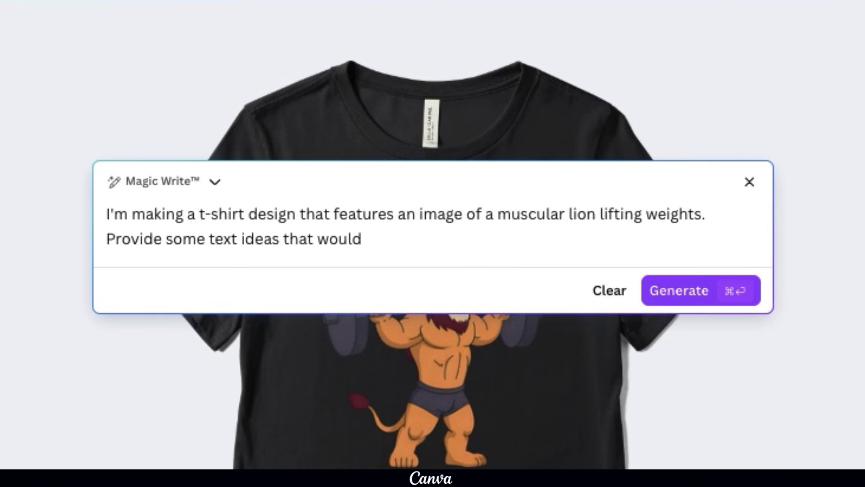
type("fit the desig")
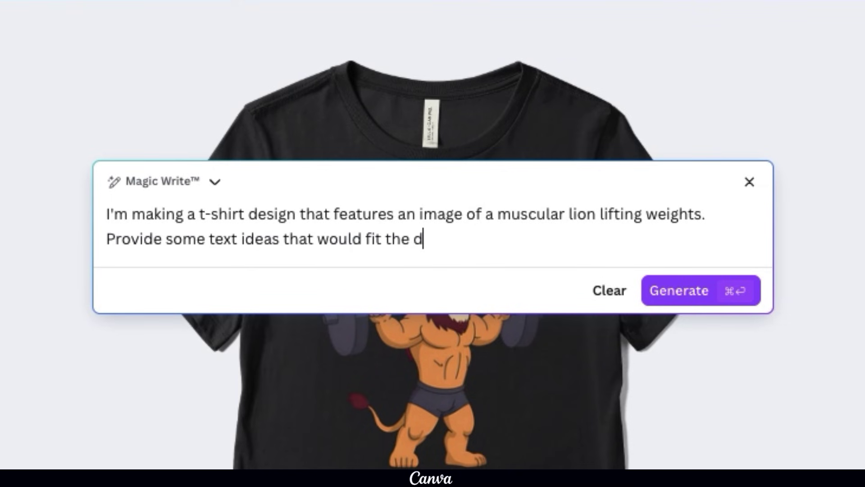
type("n.")
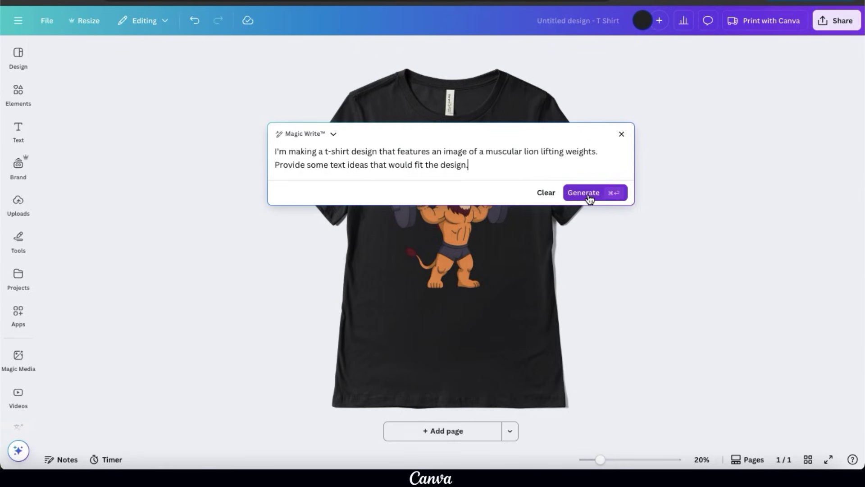
left_click(604, 199)
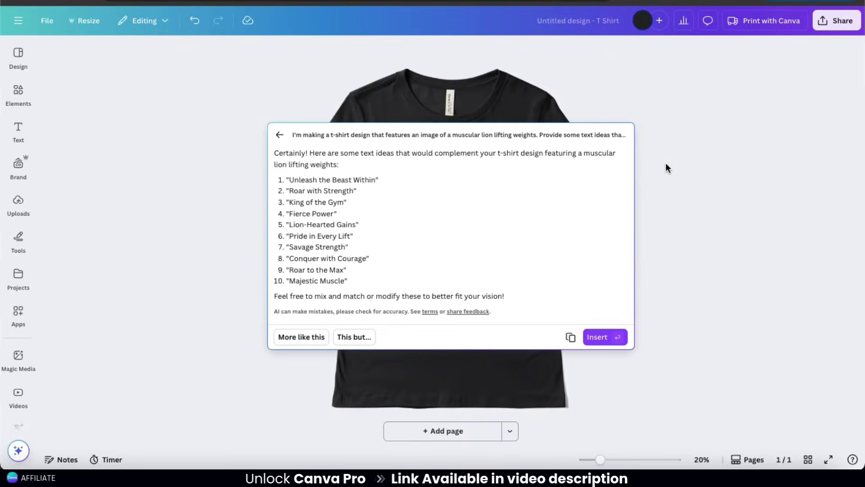
left_click(666, 164)
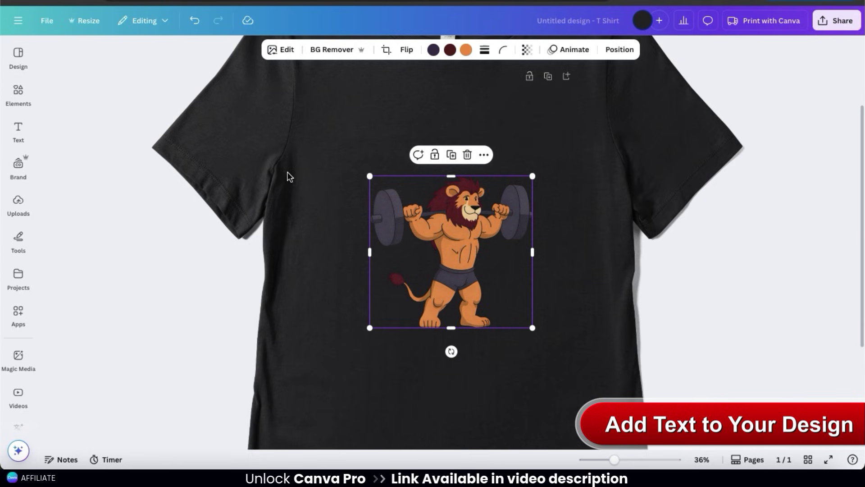
Add a text box below the lion, with its font size set to 75 and its text colour set to white
left_click(19, 131)
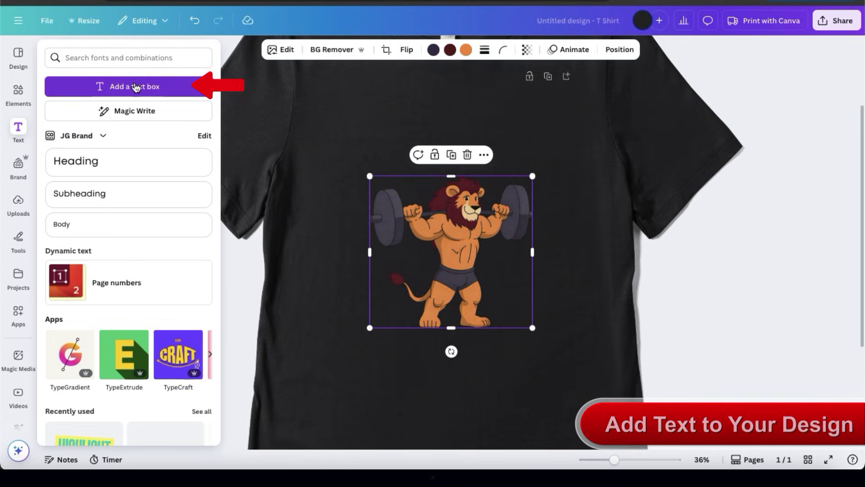
left_click(136, 87)
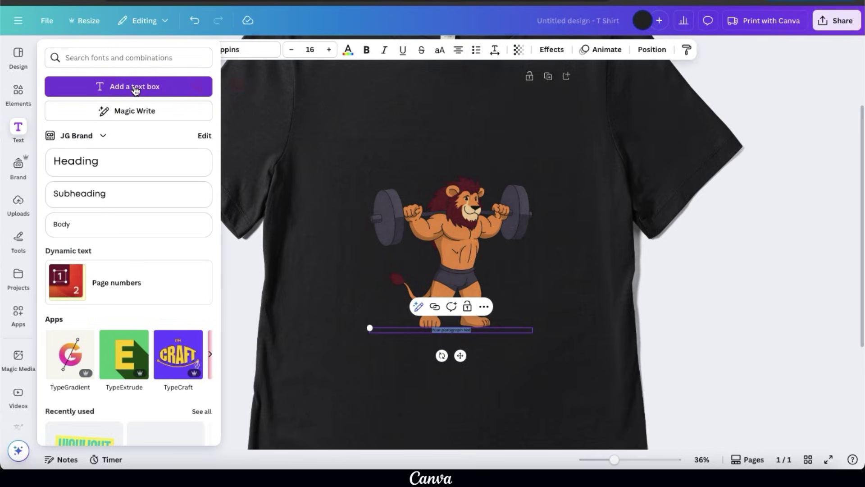
left_click(310, 50)
type("75")
left_click_drag(373, 349, 329, 339)
left_click(348, 49)
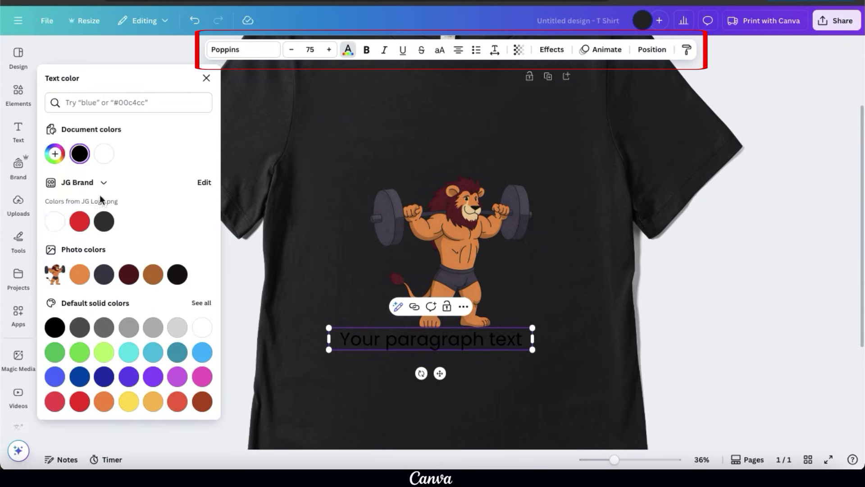
left_click(54, 154)
left_click(55, 180)
left_click(391, 269)
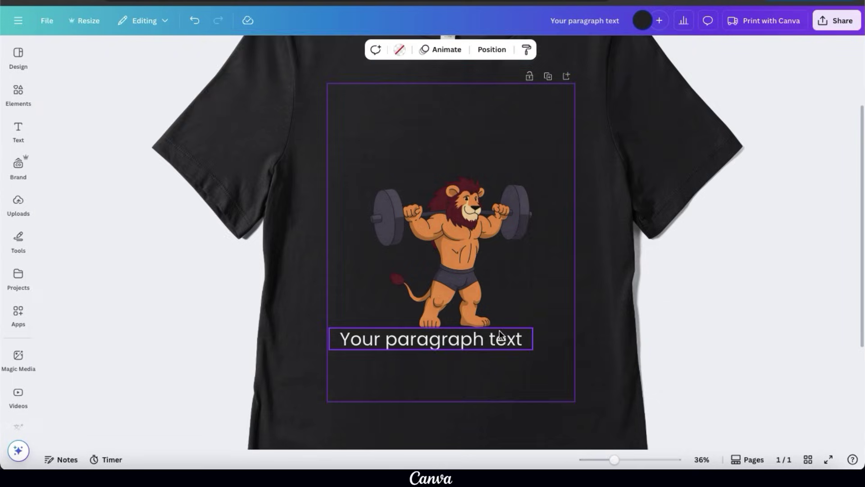
Replace the placeholder text with "UNLEASH" and place it centred above the lion
left_click(498, 347)
left_click(496, 344)
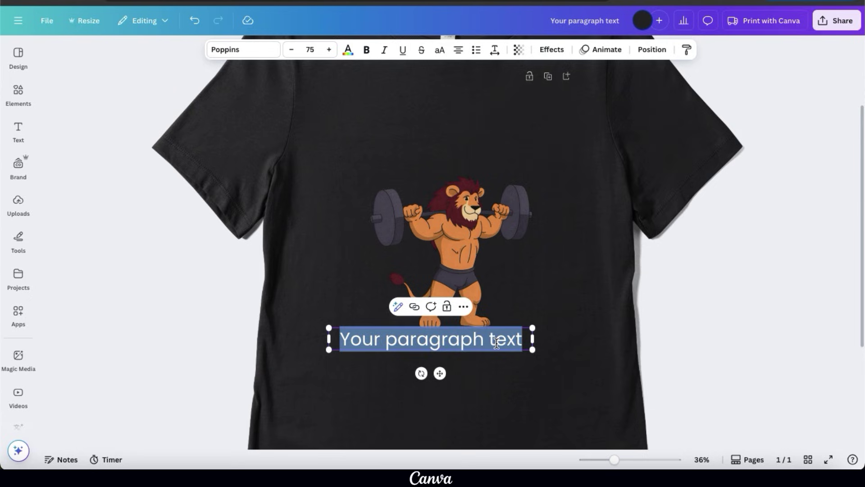
type("UNLEASH")
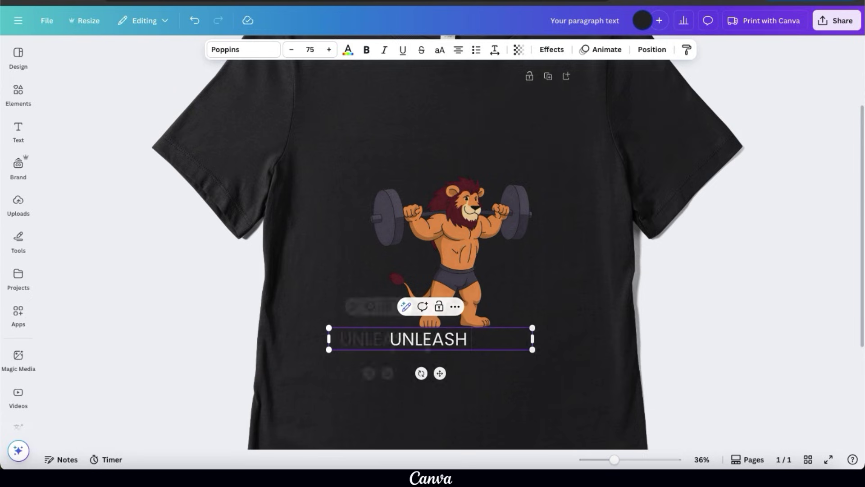
left_click_drag(388, 371, 463, 176)
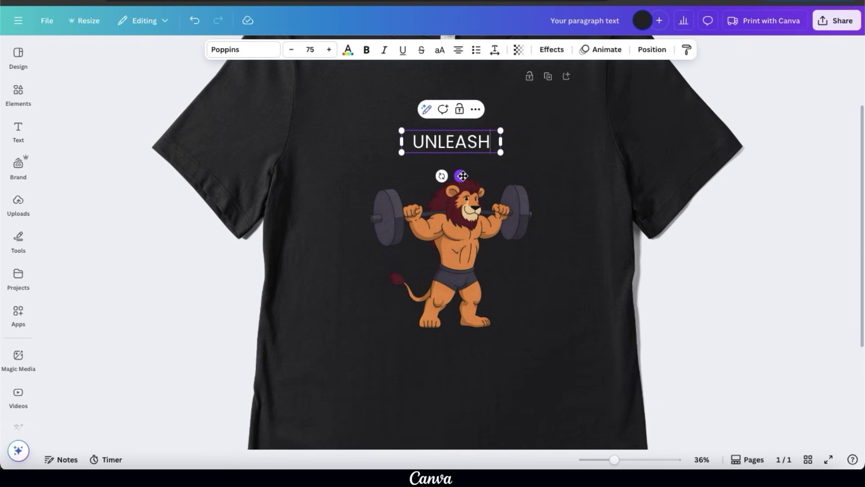
Enlarge the "UNLEASH" text to font size 130, centre it above the lion and make it bold
left_click_drag(402, 152, 329, 170)
left_click_drag(460, 137, 500, 135)
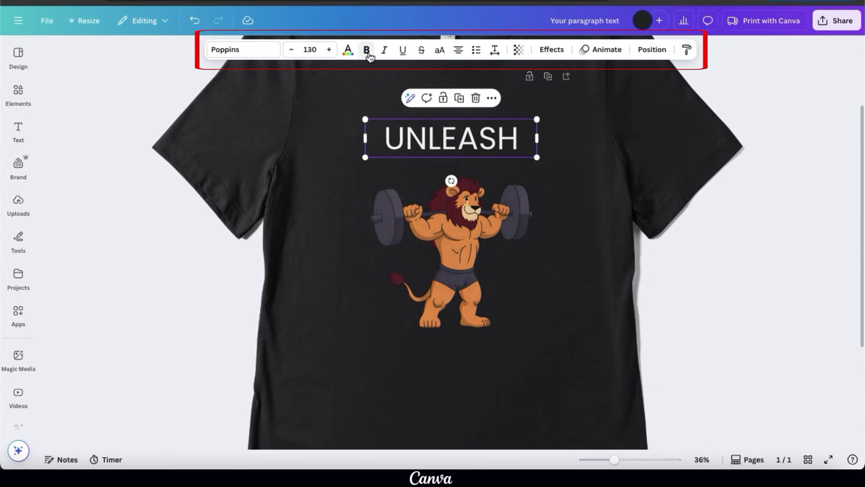
left_click(368, 51)
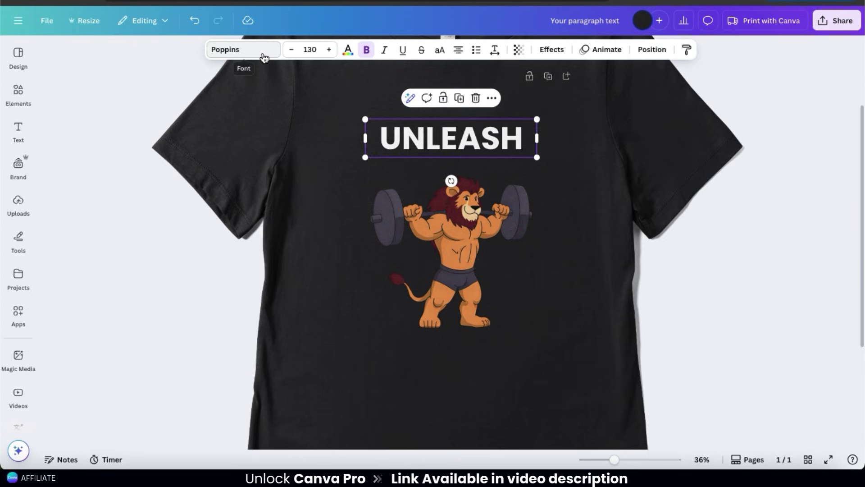
Try different fonts on the "UNLEASH" text, including Open Sans, Gagalin and Canva Sans
left_click(266, 57)
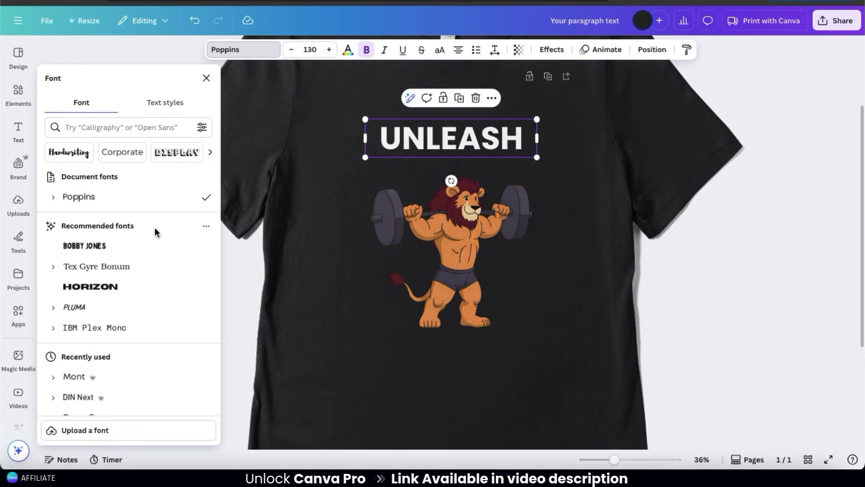
scroll(158, 209, "down", 1)
left_click(158, 211)
scroll(133, 302, "down", 1)
left_click(134, 304)
scroll(134, 303, "down", 3)
left_click(117, 366)
left_click(119, 320)
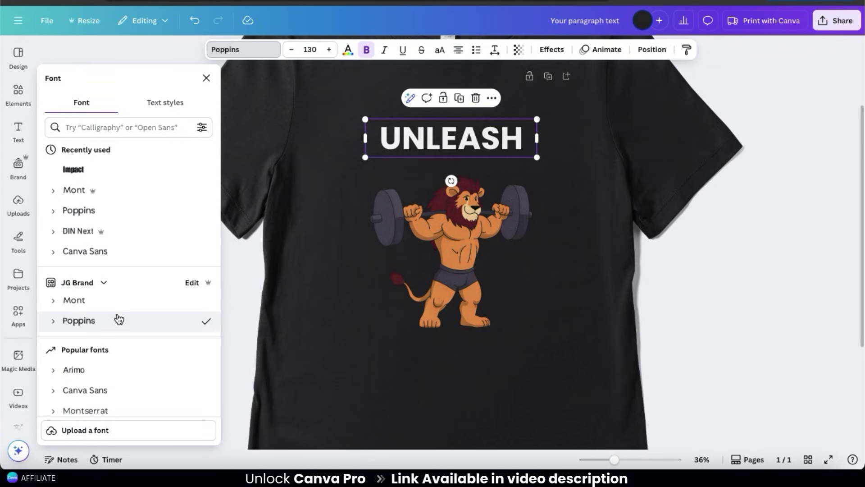
scroll(118, 320, "down", 1)
left_click(106, 356)
left_click(118, 375)
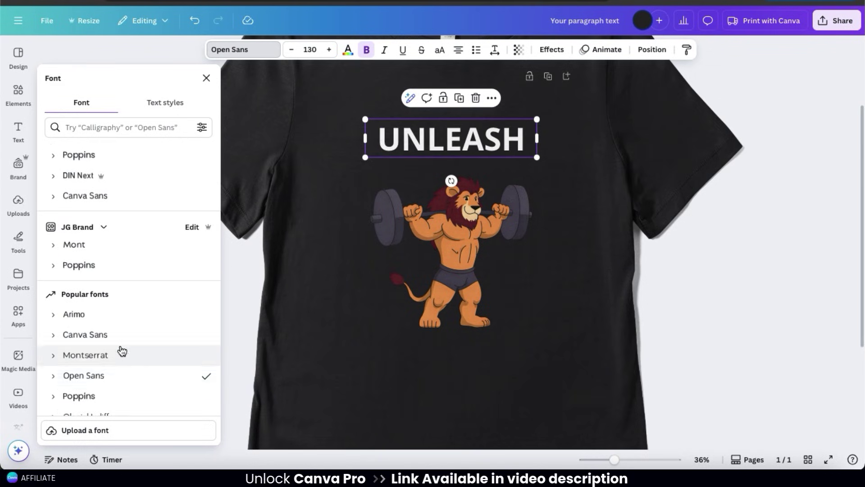
scroll(120, 342, "down", 5)
left_click(123, 313)
scroll(147, 276, "down", 3)
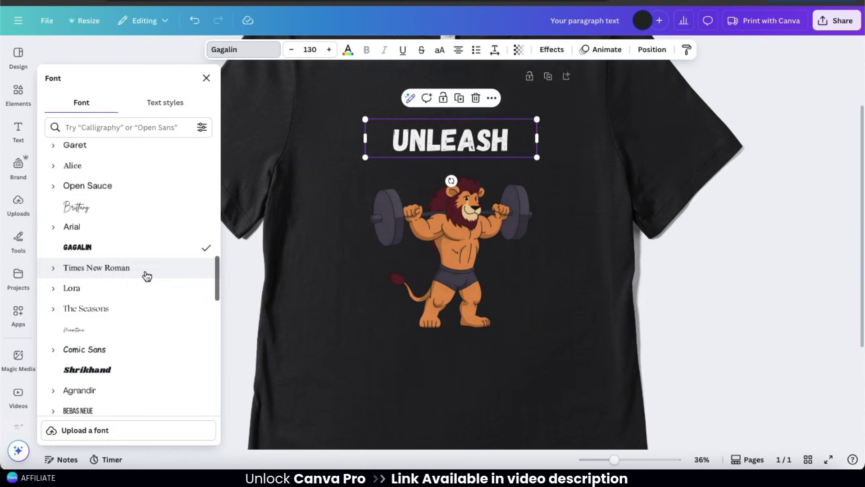
left_click(131, 322)
left_click(128, 349)
left_click(130, 363)
scroll(148, 302, "up", 5)
left_click(146, 297)
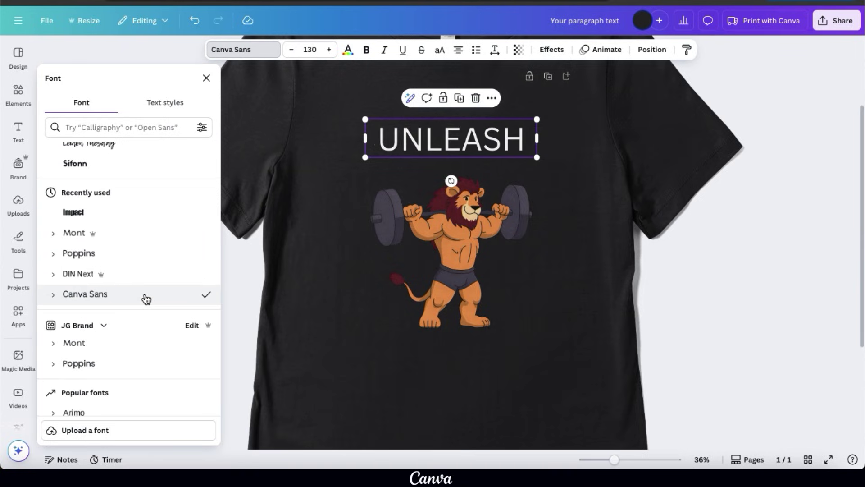
Set the font of the "UNLEASH" text to Poppins in the Black weight
left_click(138, 262)
left_click(105, 256)
scroll(81, 338, "down", 2)
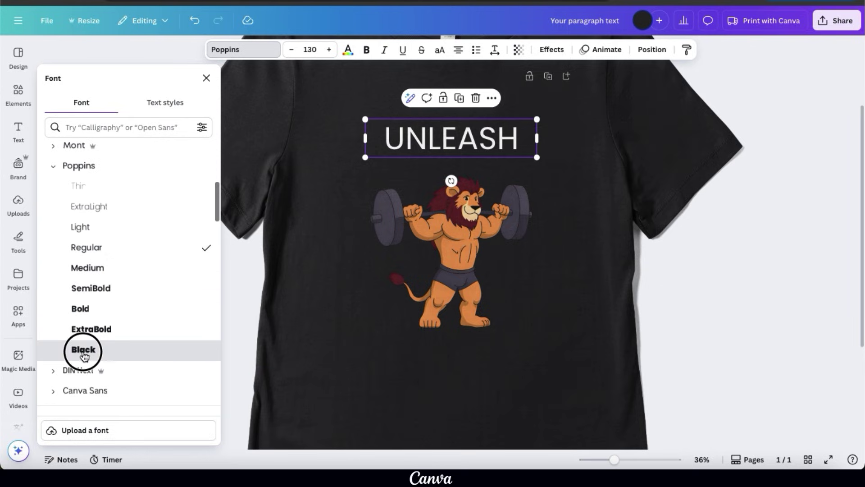
left_click(84, 355)
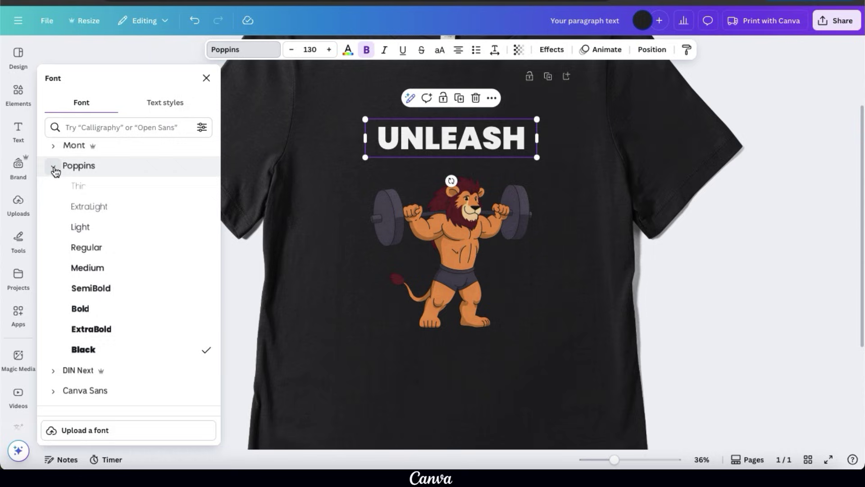
left_click(54, 166)
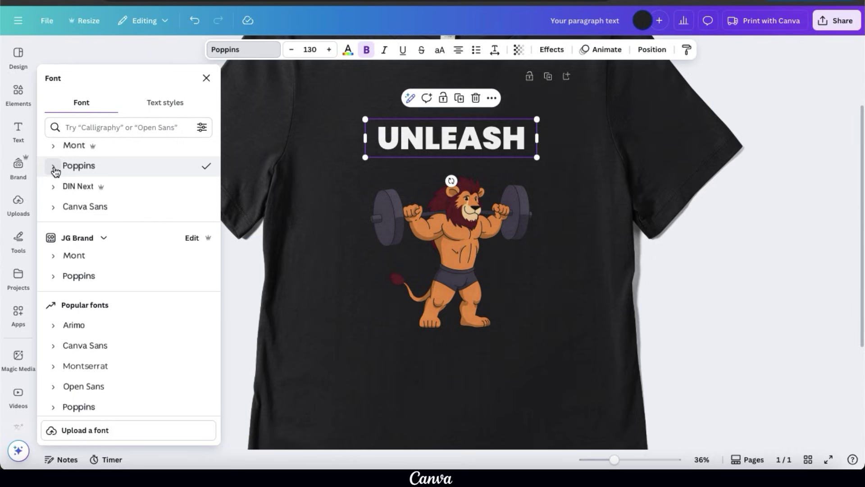
Enlarge the "UNLEASH" text to font size 155 and keep it centred above the lion
left_click(569, 205)
left_click(527, 137)
left_click_drag(536, 119, 503, 145)
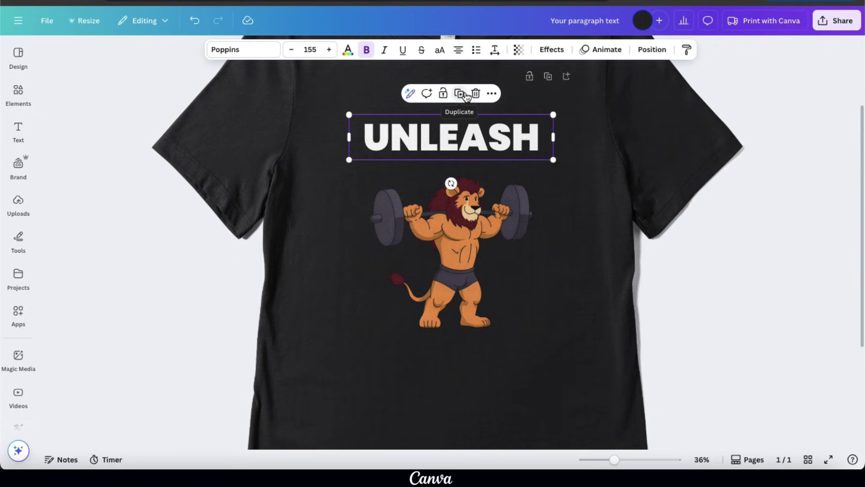
Duplicate the "UNLEASH" text, place the copy centred below the lion and change its wording to "THE BEAST"
left_click(460, 95)
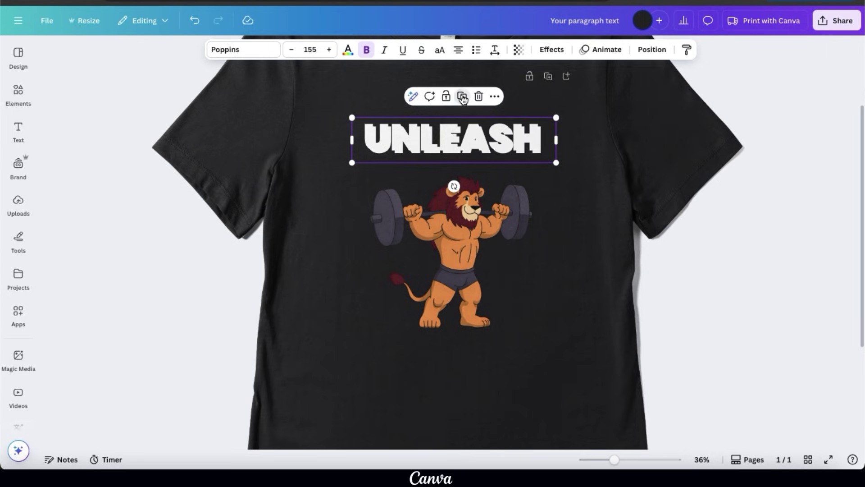
left_click_drag(467, 136, 463, 355)
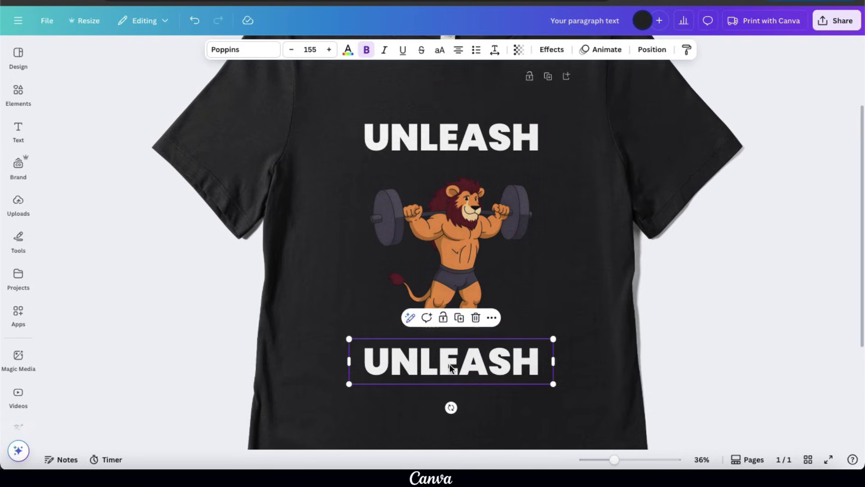
double_click(450, 364)
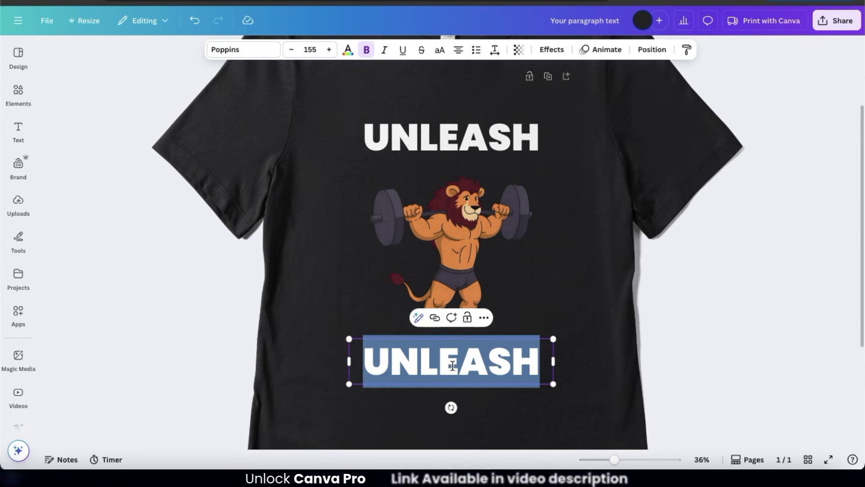
type("THE BEAST")
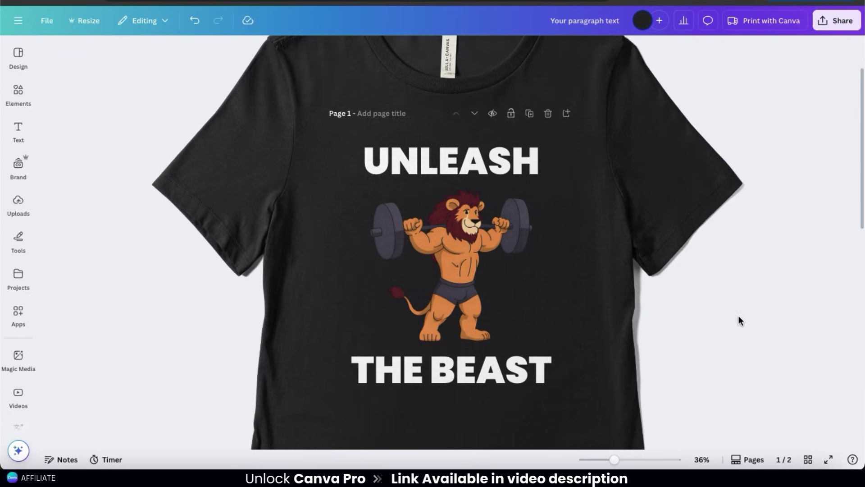
Duplicate the "THE BEAST" text, place the copy just beneath the original and shorten it to "BEAST"
left_click(467, 371)
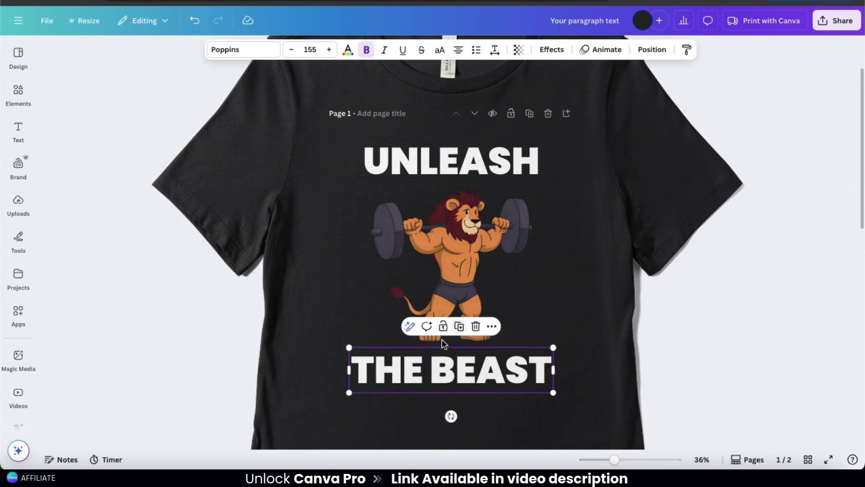
left_click(429, 367)
key("Escape")
left_click(502, 356)
left_click(461, 329)
left_click_drag(451, 375, 344, 404)
double_click(405, 407)
key("BackSpace")
Shorten the original "THE BEAST" text below the lion to just "THE"
left_click(429, 367)
left_click_drag(428, 367, 553, 374)
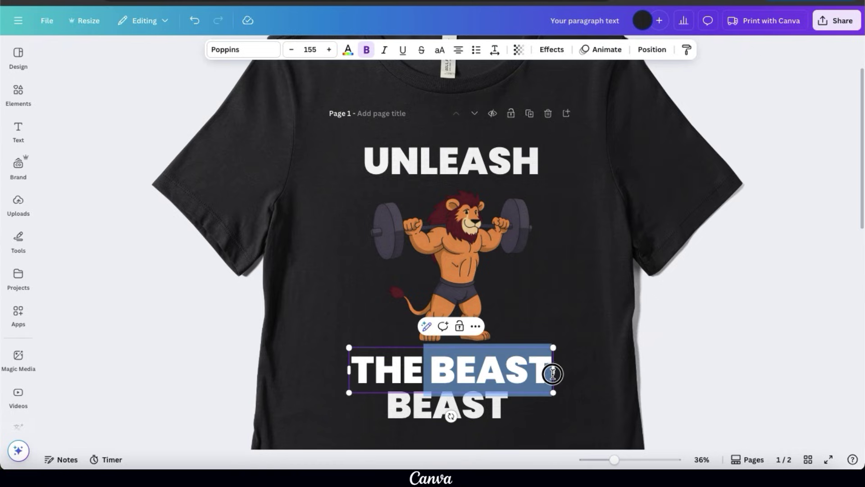
key("BackSpace")
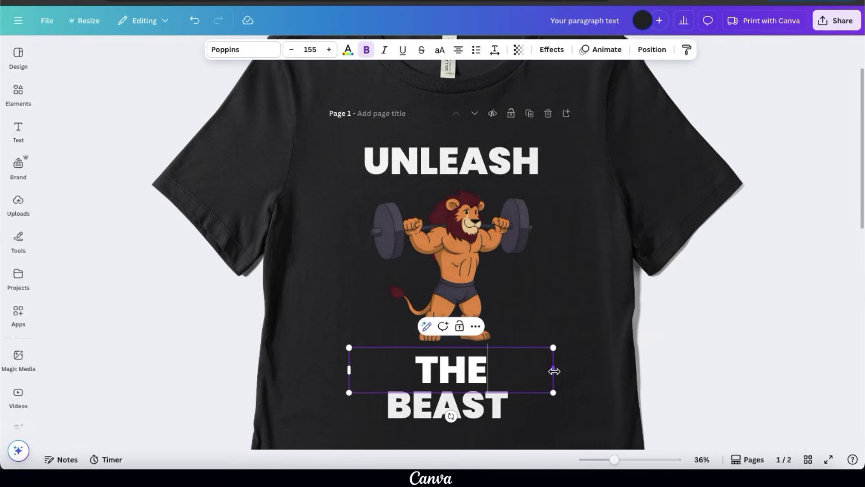
Narrow the "THE" and "BEAST" text boxes to fit their words and centre both lines beneath the lion
left_click_drag(554, 371, 466, 367)
left_click(532, 404)
left_click_drag(572, 404, 516, 404)
left_click_drag(408, 373, 454, 373)
left_click_drag(420, 405, 452, 406)
left_click(705, 354)
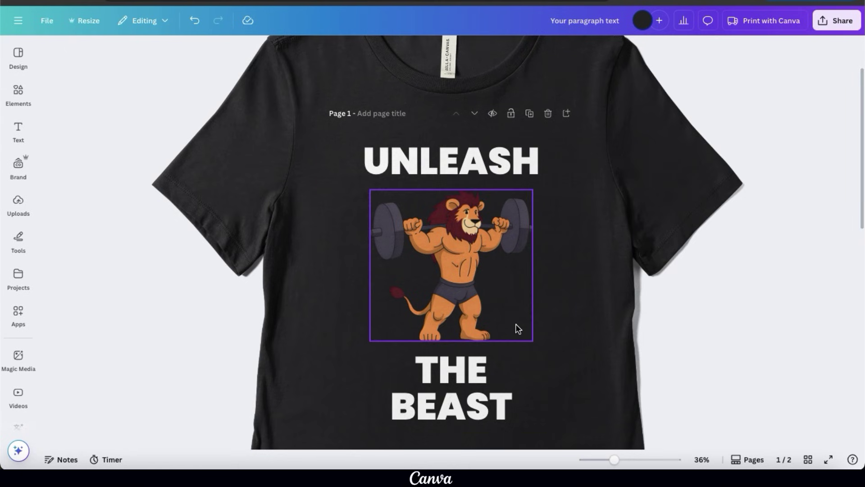
Make the "THE" text red in the Lost in south font and enlarge the "BEAST" text beneath it
left_click(467, 372)
left_click(348, 49)
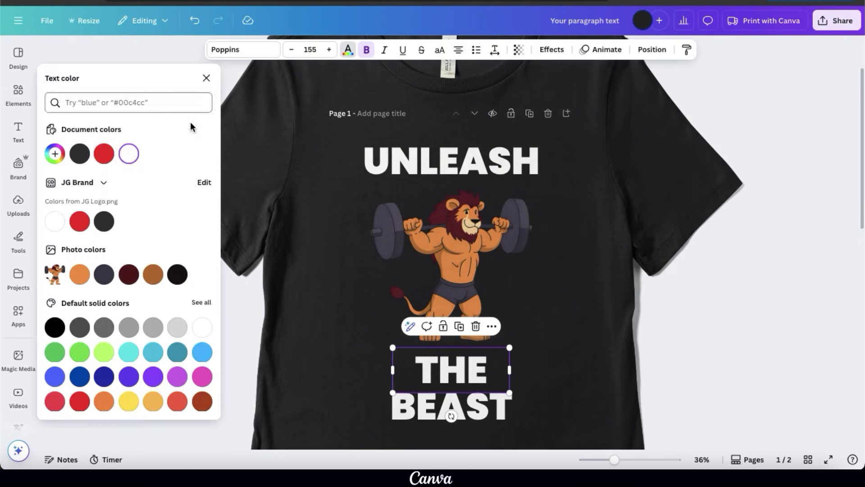
left_click(103, 151)
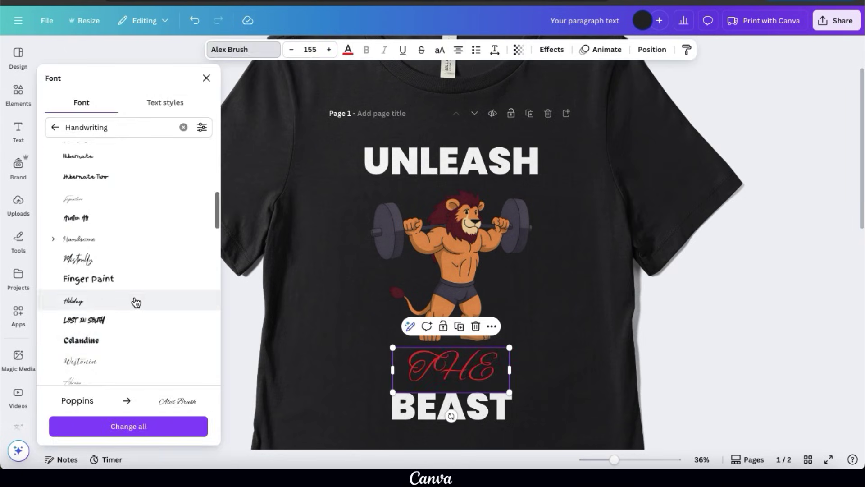
left_click(130, 327)
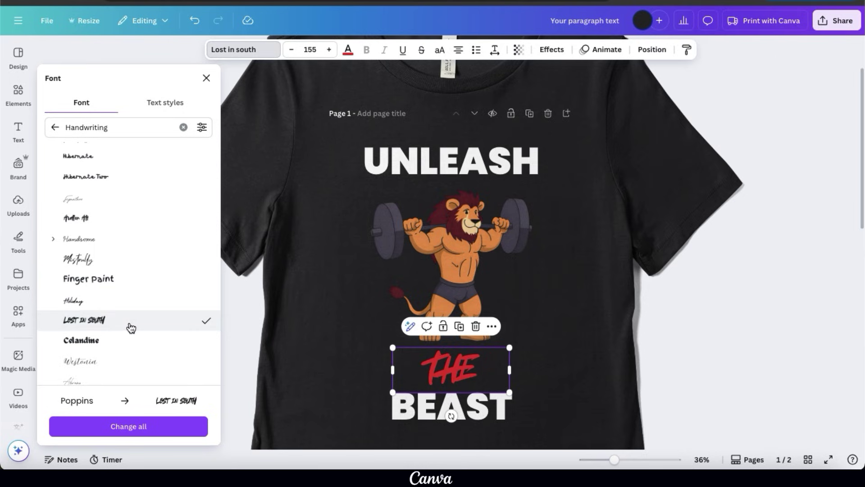
left_click(473, 405)
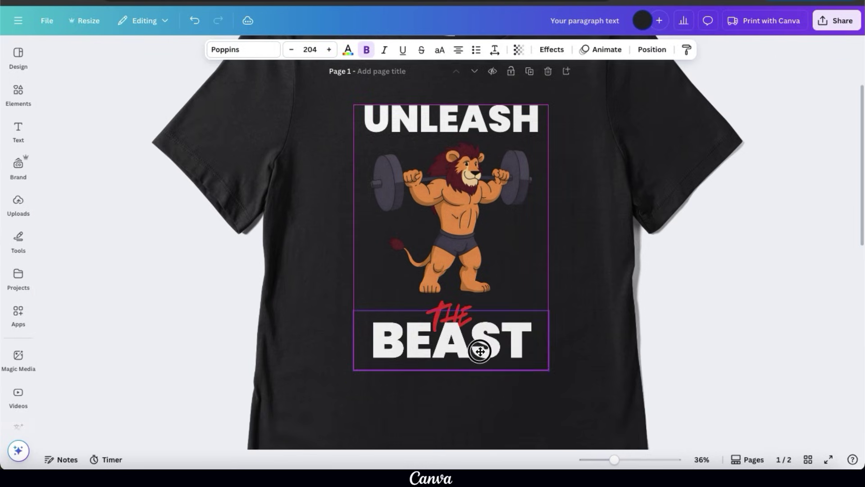
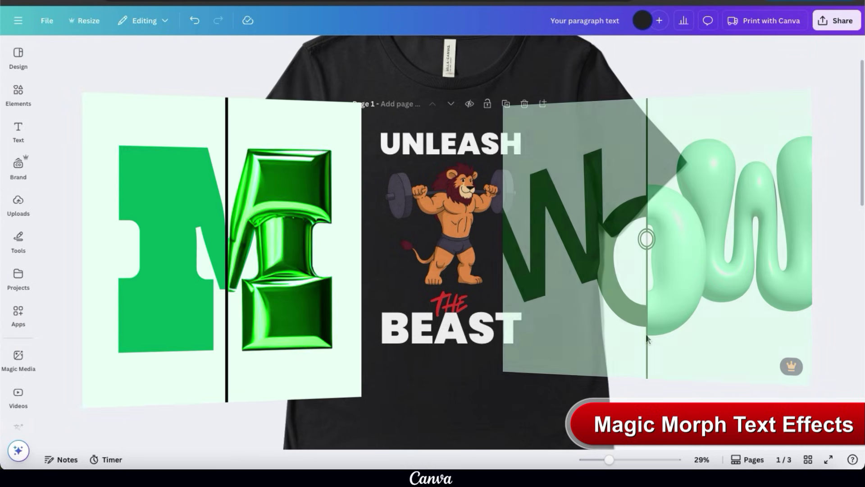
With the "BEAST" text selected, search the apps for "magic morph" and open Magic Morph
left_click(499, 336)
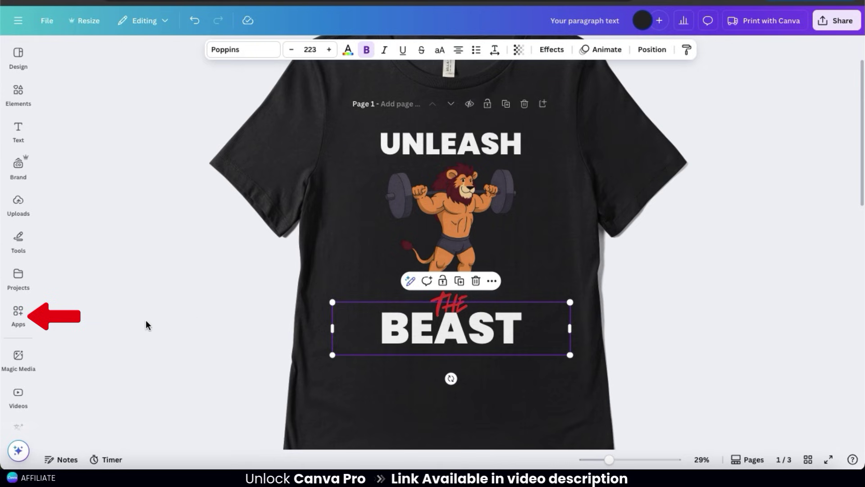
left_click(21, 318)
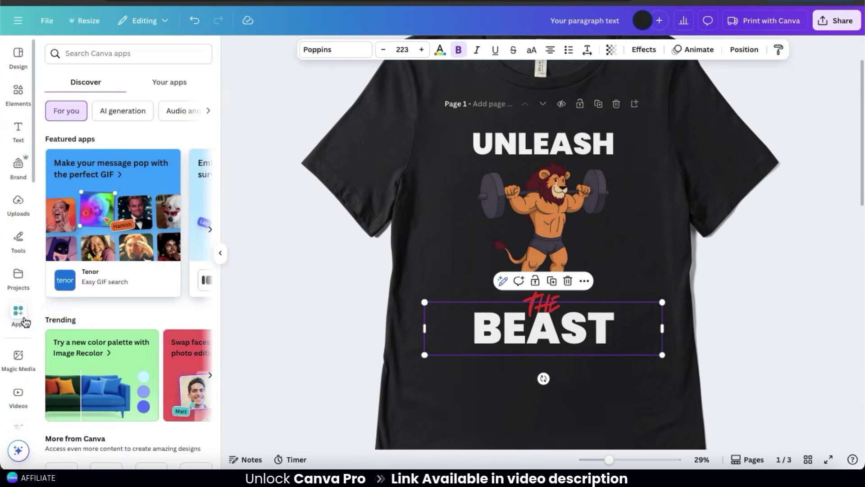
left_click(94, 53)
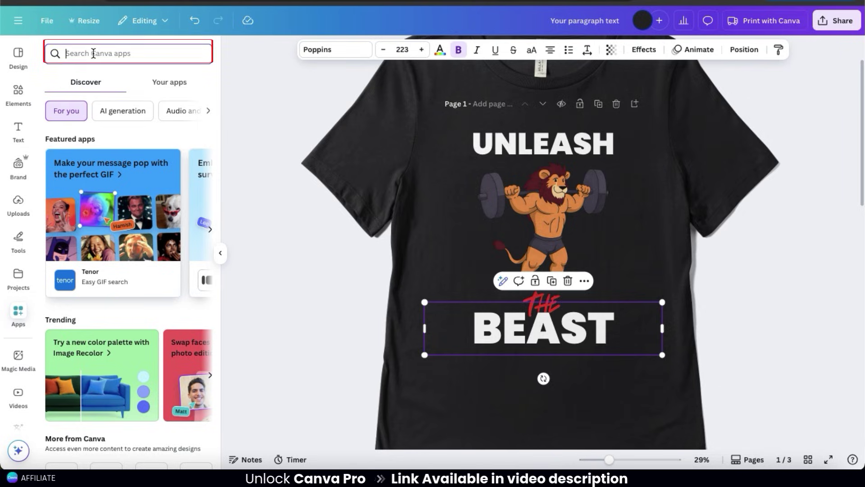
type("magic morph")
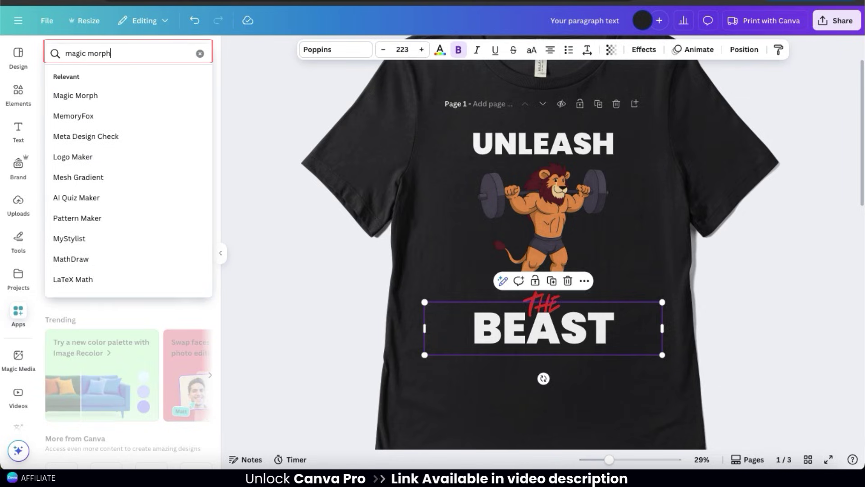
key("Return")
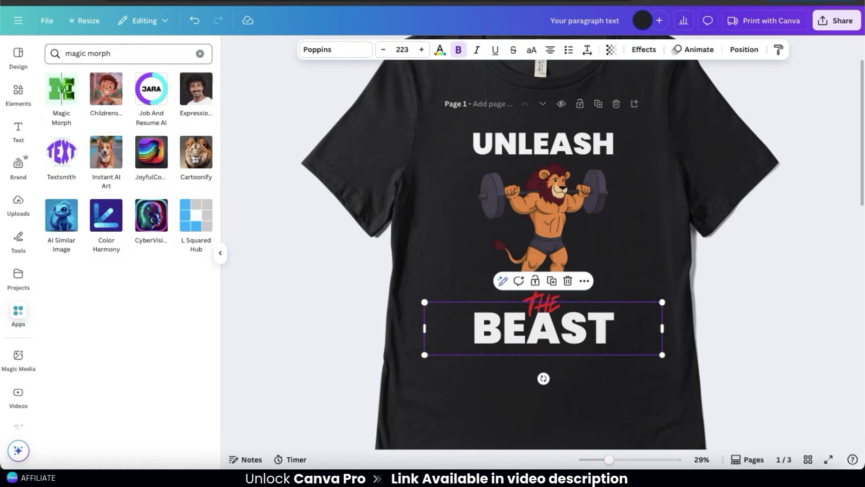
left_click(67, 93)
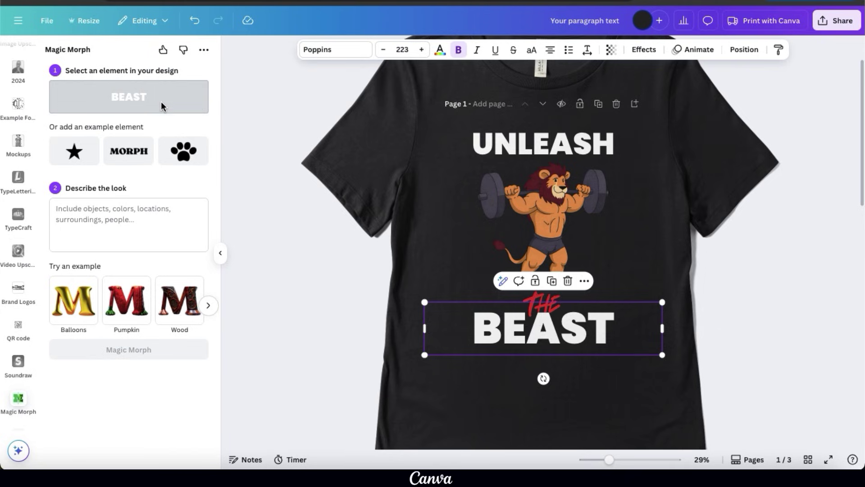
Generate Magic Morph versions of the "BEAST" text using the look description "concrete"
left_click(131, 214)
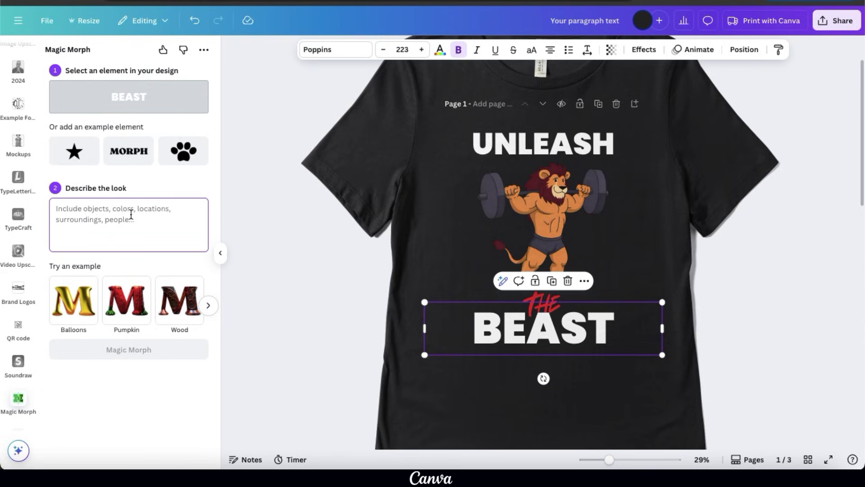
type("concrete")
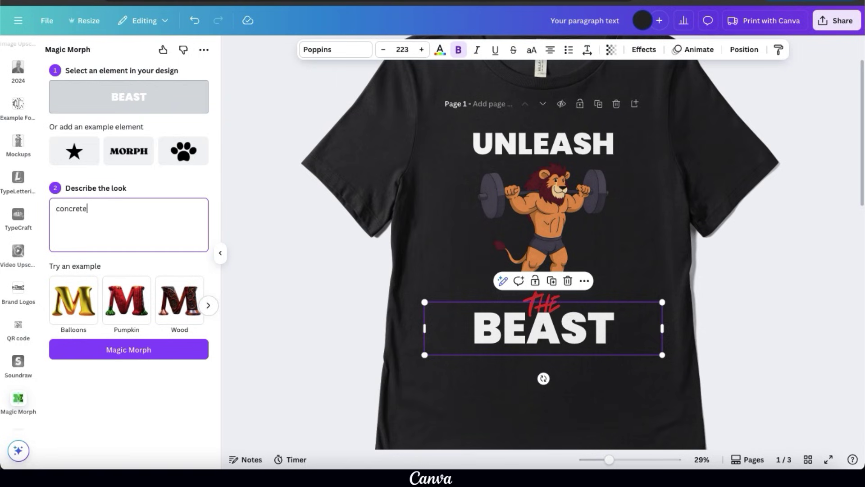
left_click(213, 279)
left_click(209, 306)
left_click(210, 308)
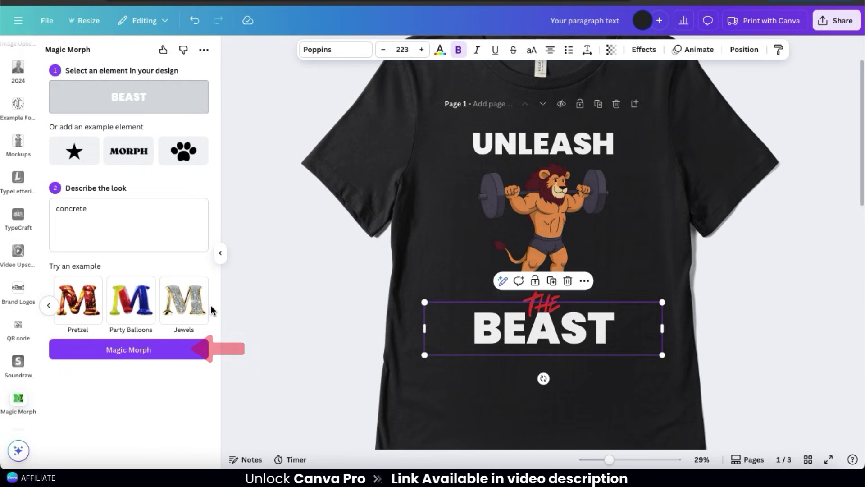
left_click(144, 351)
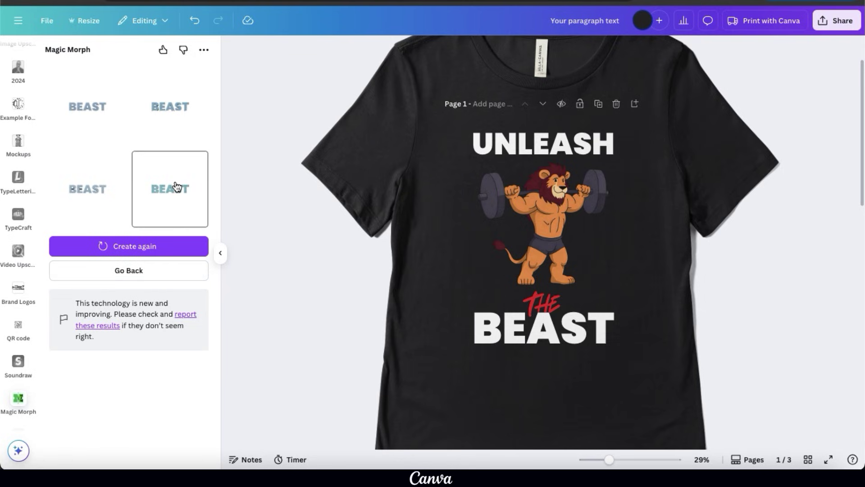
Insert a blue-grey concrete "BEAST" result, enlarge it and put it in place of the deleted white "BEAST" text
left_click(176, 113)
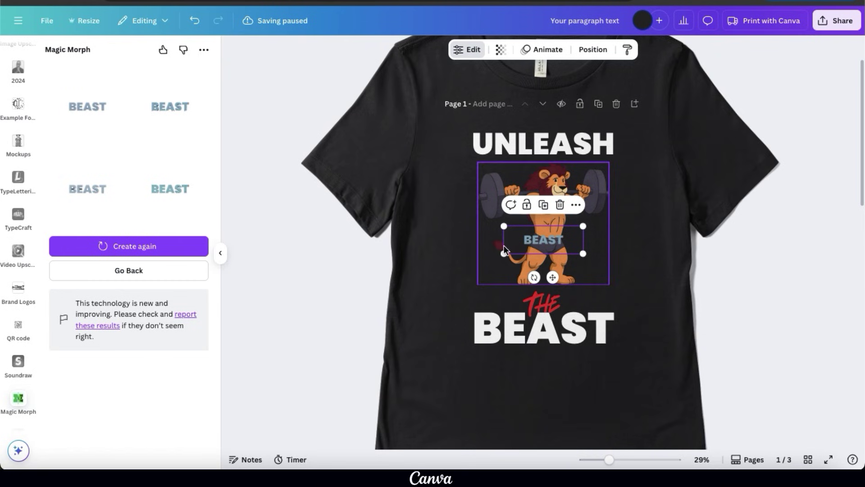
left_click_drag(501, 247, 383, 386)
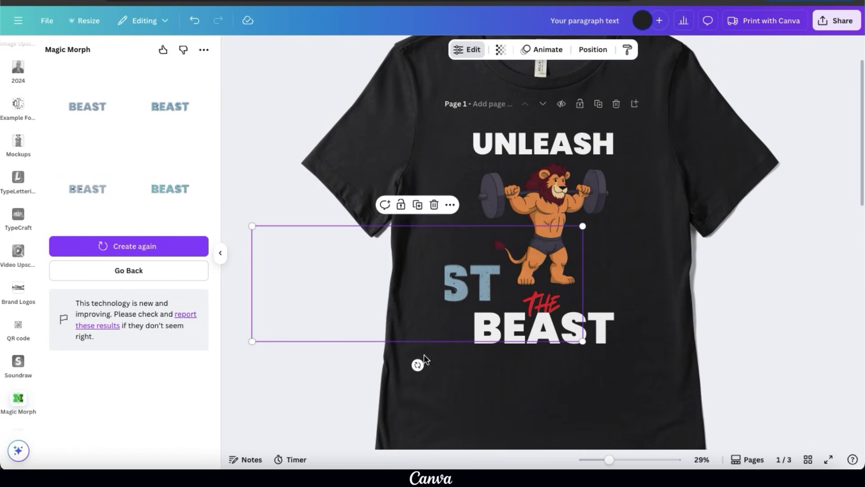
left_click_drag(480, 303, 595, 391)
left_click(581, 322)
key("Delete")
left_click_drag(580, 356, 599, 332)
left_click(800, 272)
left_click(220, 253)
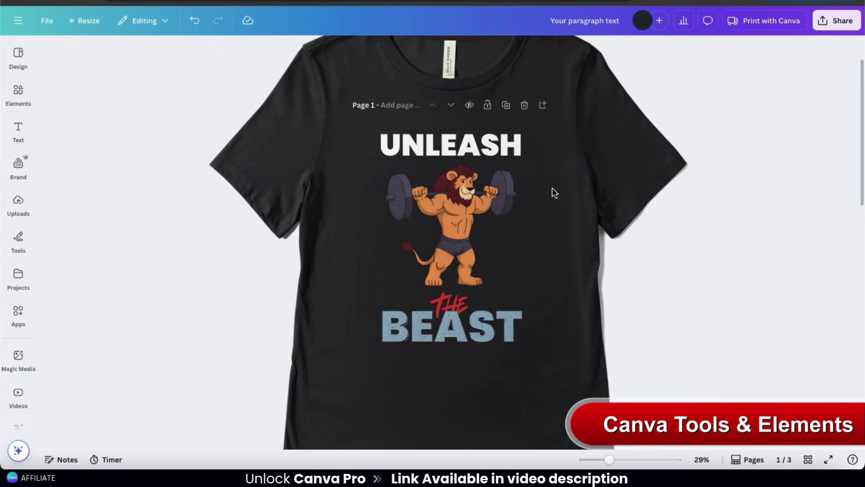
Open the text effects for the "UNLEASH" text above the lion
left_click(514, 152)
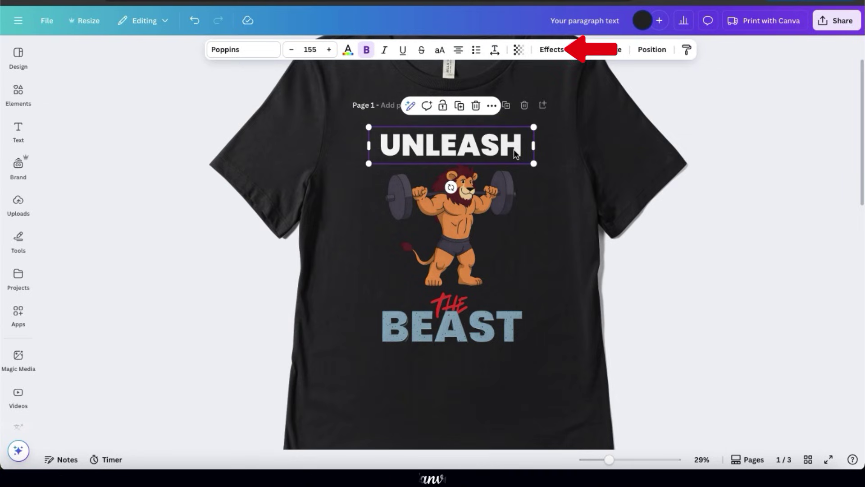
left_click(552, 54)
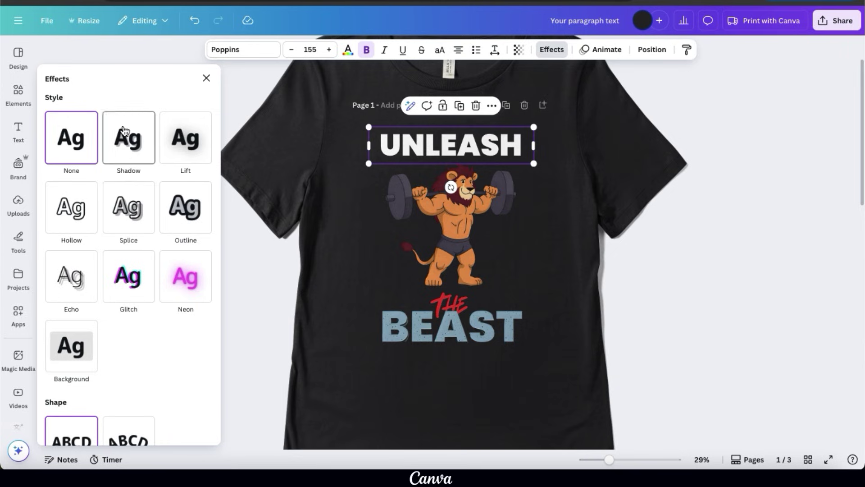
Try several text effect styles on "UNLEASH", including Splice and Background
left_click(185, 137)
left_click(69, 252)
left_click(127, 230)
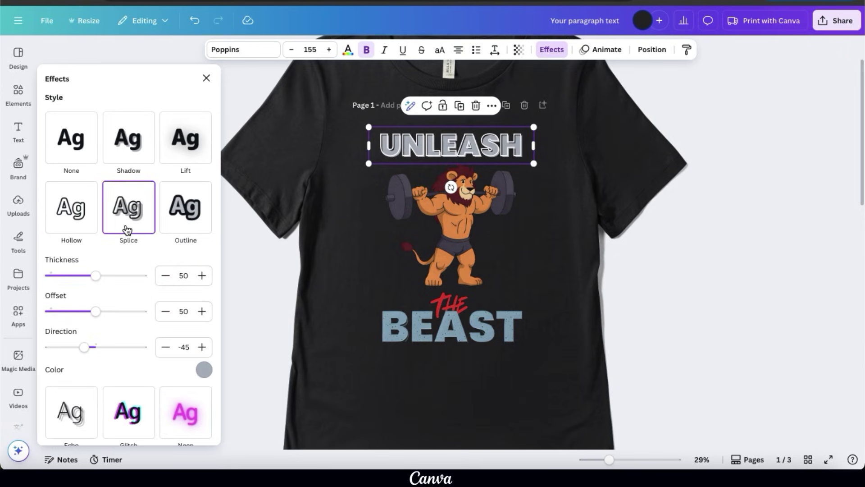
left_click(189, 210)
left_click(78, 332)
left_click(133, 290)
left_click(183, 286)
left_click(83, 307)
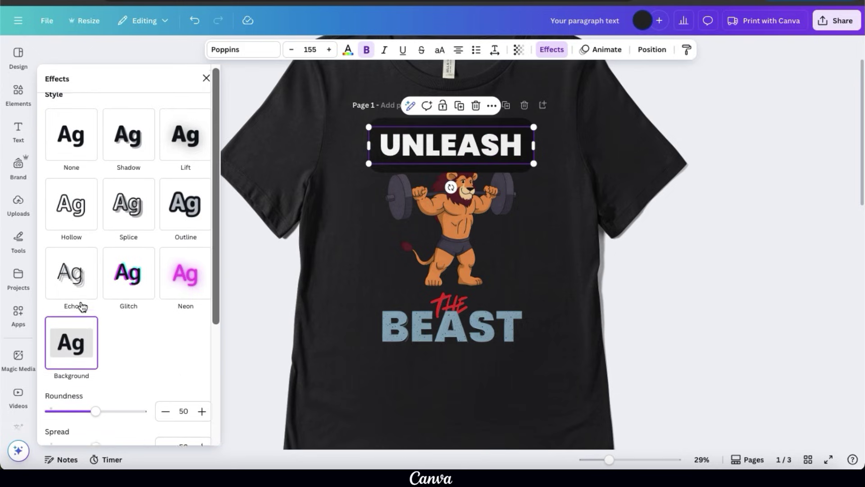
Apply the Shadow effect to the "UNLEASH" text and set the shadow colour to black
left_click(130, 145)
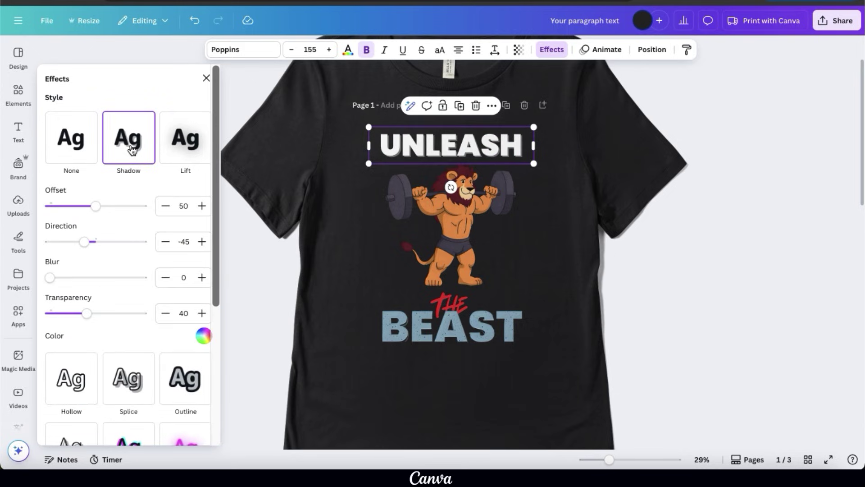
left_click(204, 335)
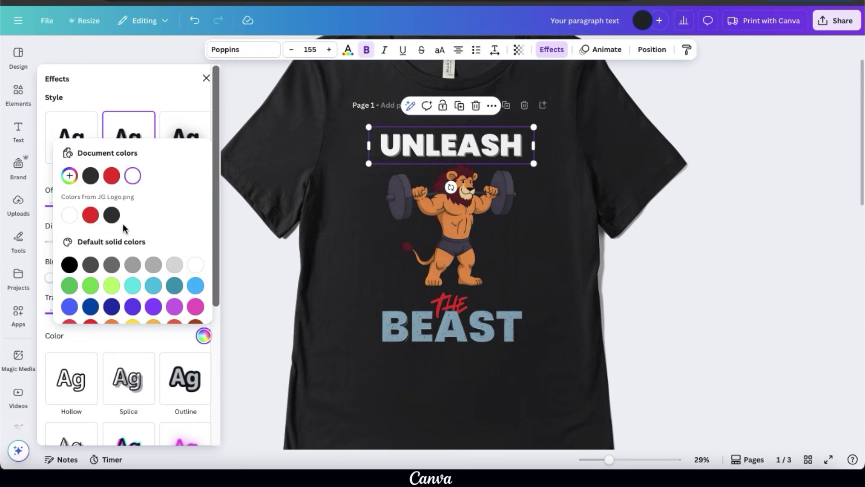
left_click(70, 265)
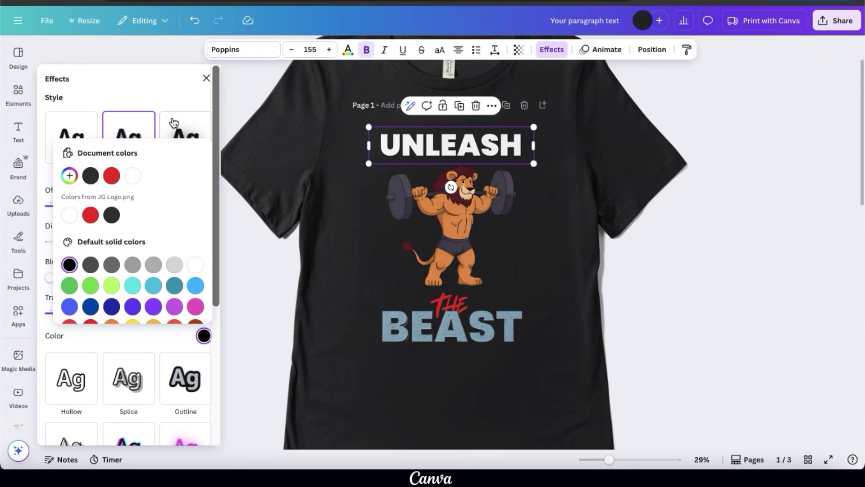
left_click(171, 93)
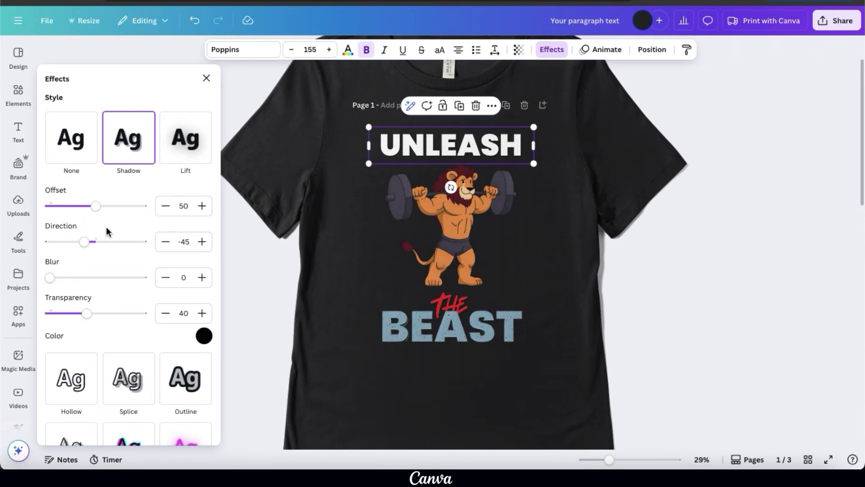
Curve the "UNLEASH" text with a value of 33 and fit the slightly reduced lion just beneath the arc
scroll(108, 231, "down", 2)
scroll(107, 231, "down", 4)
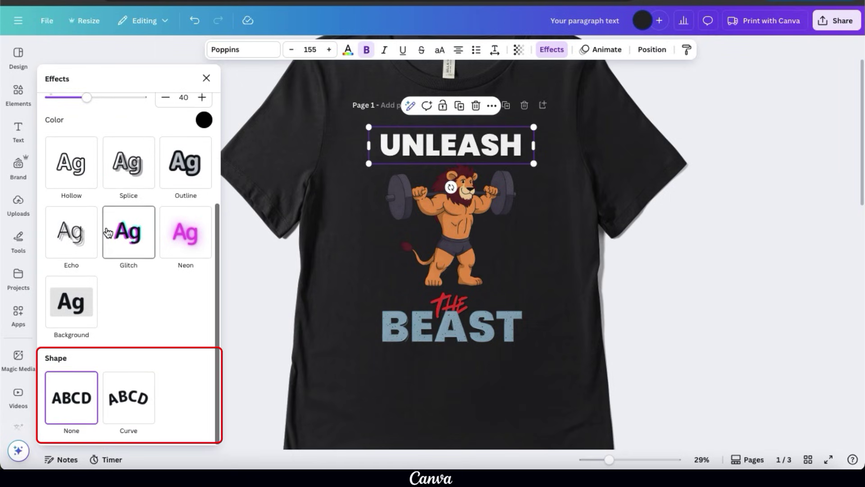
left_click(111, 384)
scroll(116, 388, "down", 1)
left_click_drag(137, 421, 111, 410)
left_click_drag(451, 146, 455, 142)
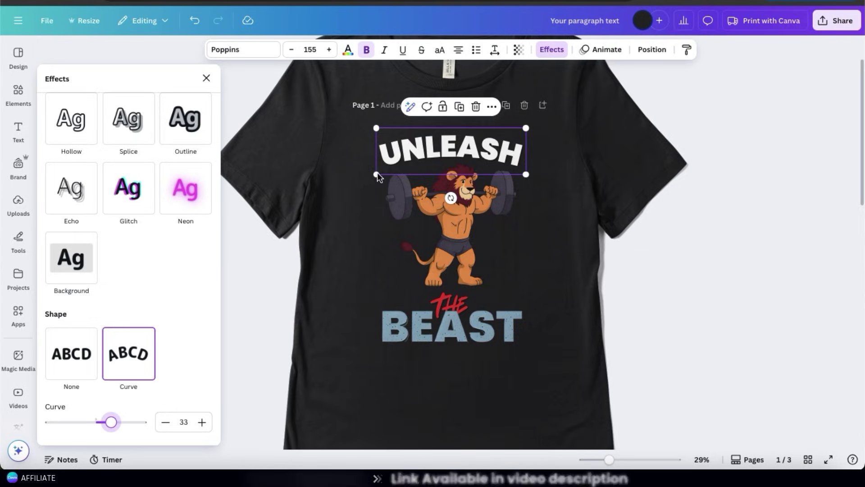
left_click_drag(445, 226, 445, 230)
left_click(620, 247)
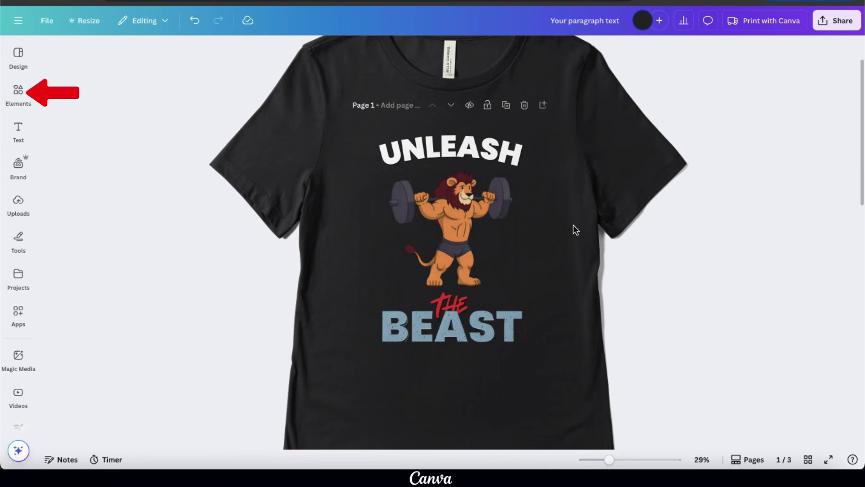
Search the elements library for "claw marks" and show all matching graphics
left_click(25, 102)
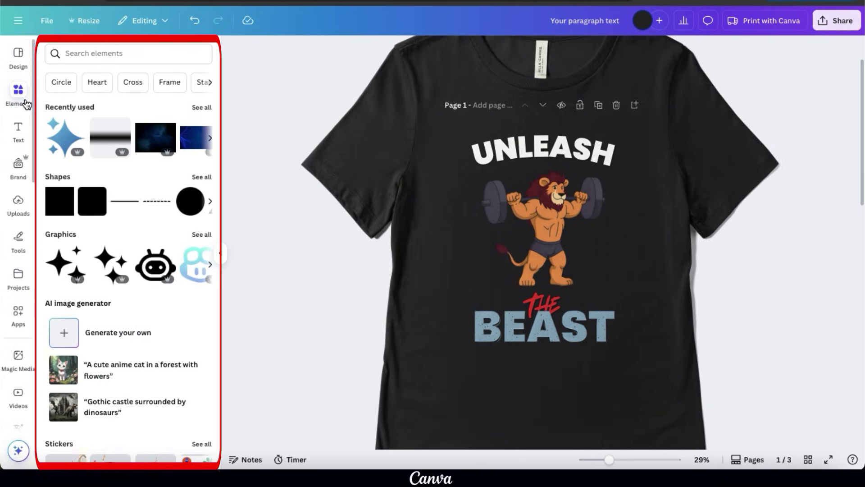
left_click(100, 54)
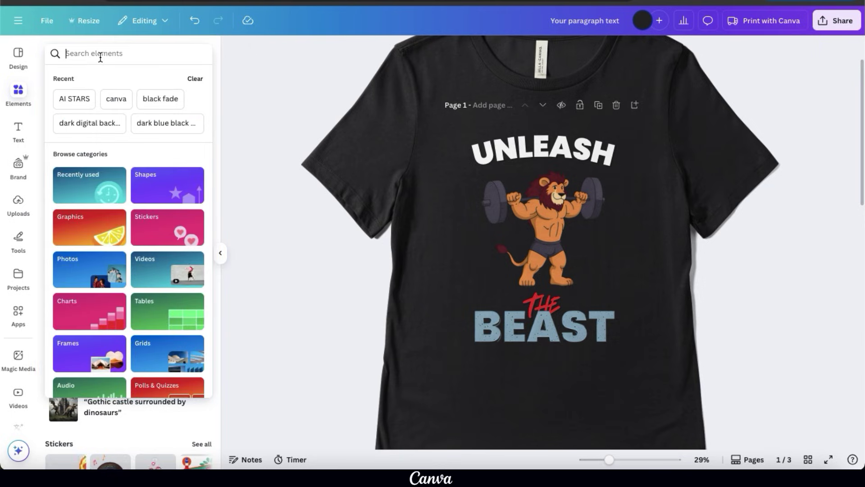
type("cl")
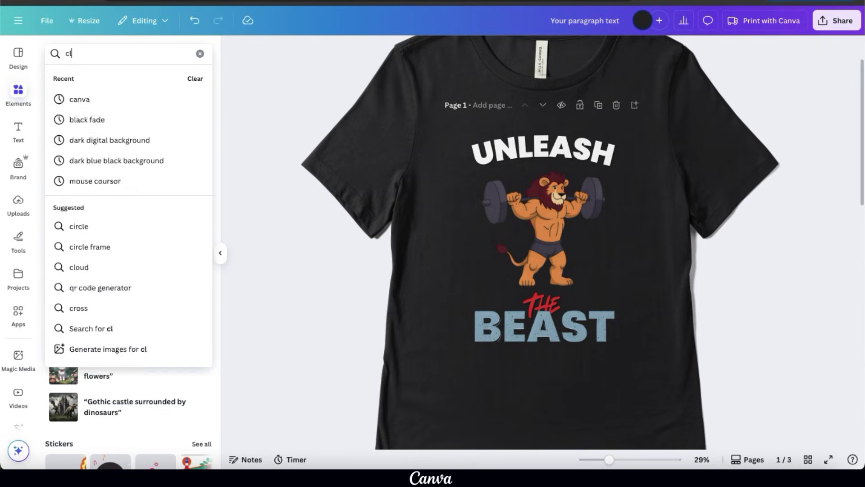
type("aw marks")
key("Return")
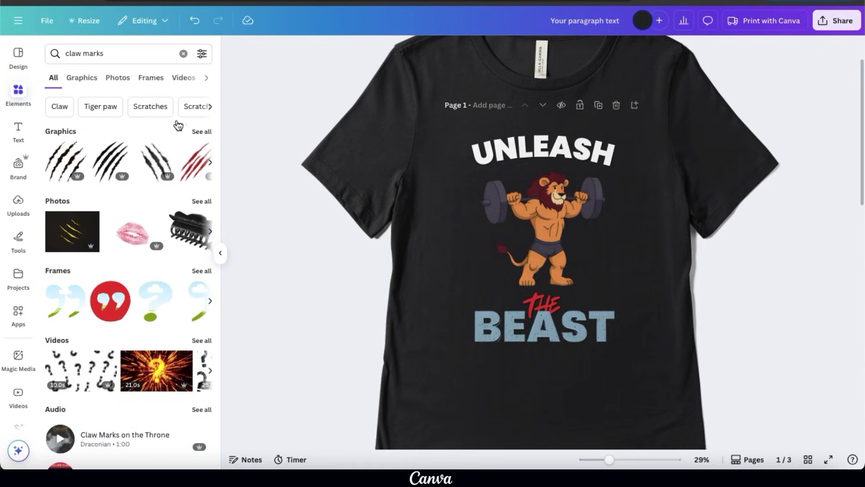
left_click(201, 131)
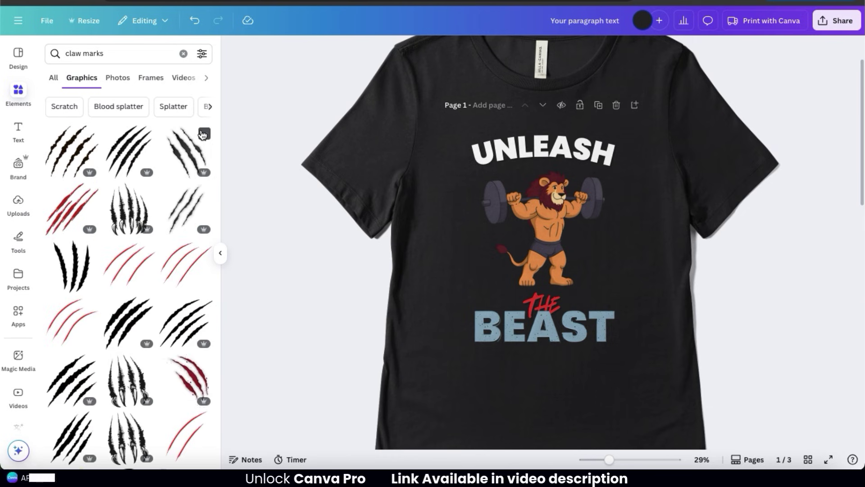
Add the dark torn claw-mark graphic, shrink it, and place small copies below the right barbell plate and beside the lion's lower-left leg
scroll(203, 134, "down", 3)
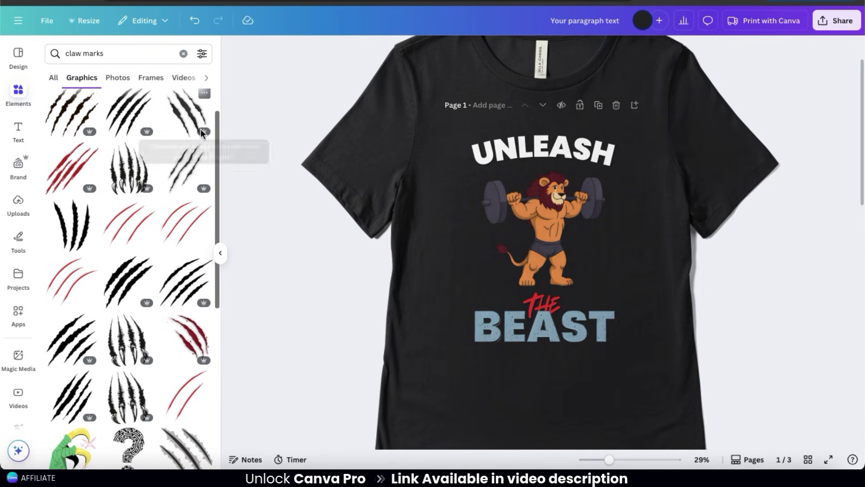
scroll(203, 134, "down", 5)
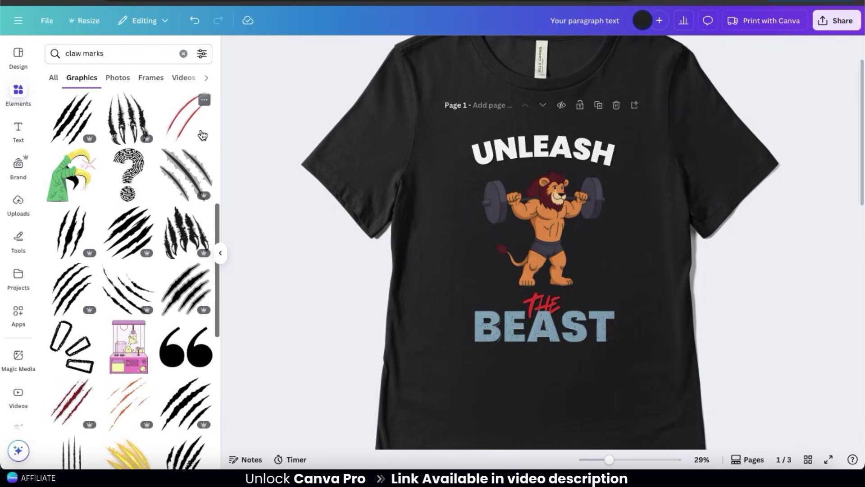
scroll(174, 194, "up", 6)
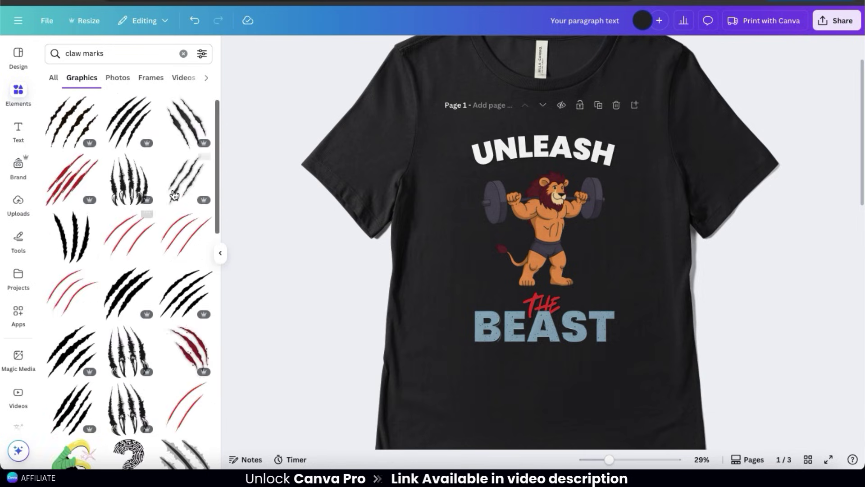
left_click(194, 139)
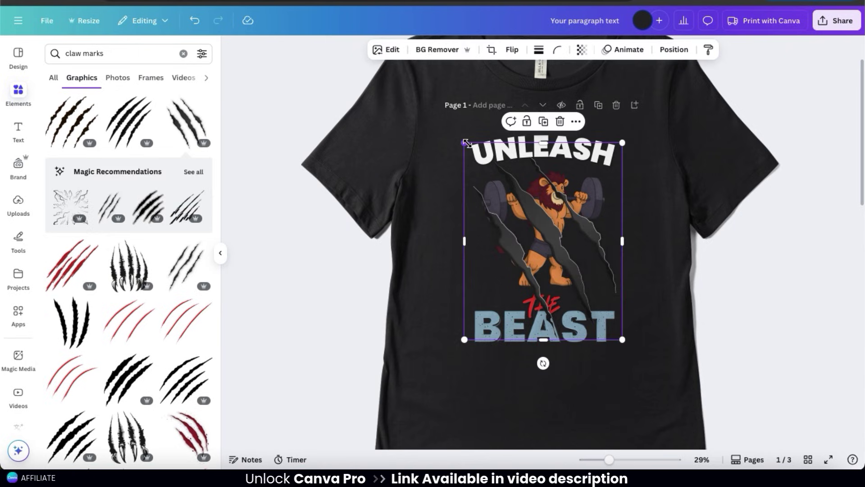
left_click_drag(468, 144, 534, 220)
left_click_drag(563, 255, 479, 251)
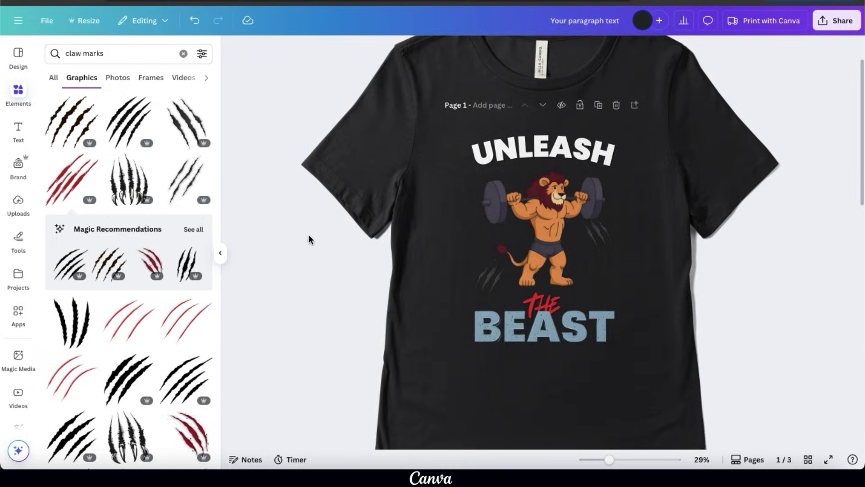
left_click(220, 261)
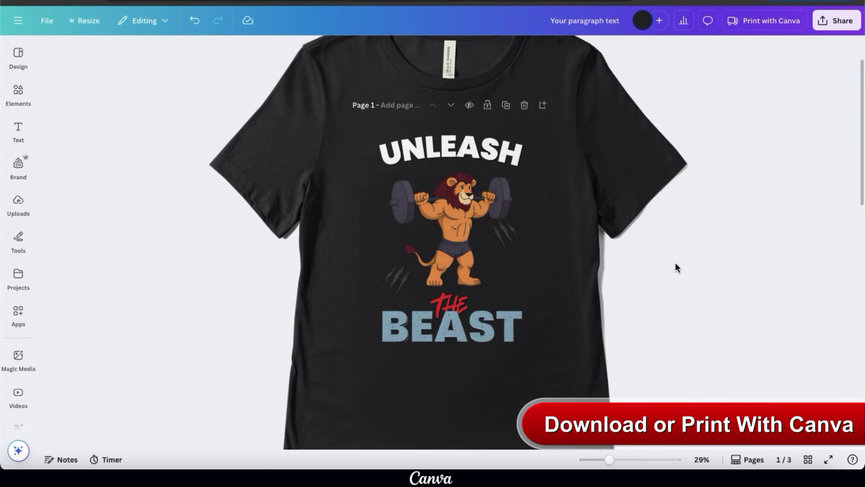
Download page 1 as a PNG at size 2.5 with a transparent background
left_click(843, 30)
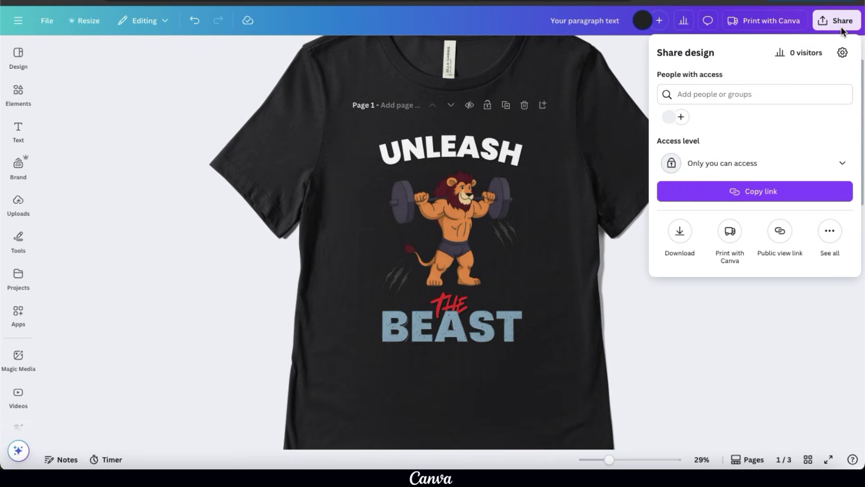
left_click(680, 230)
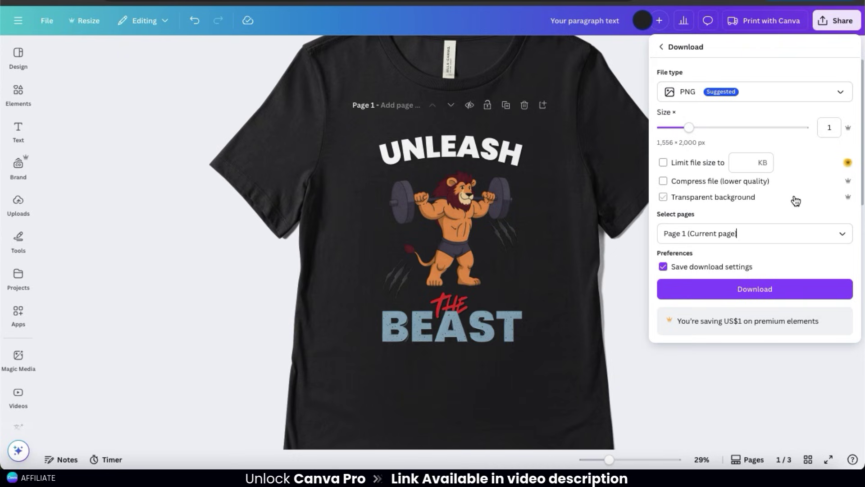
left_click_drag(691, 133, 774, 133)
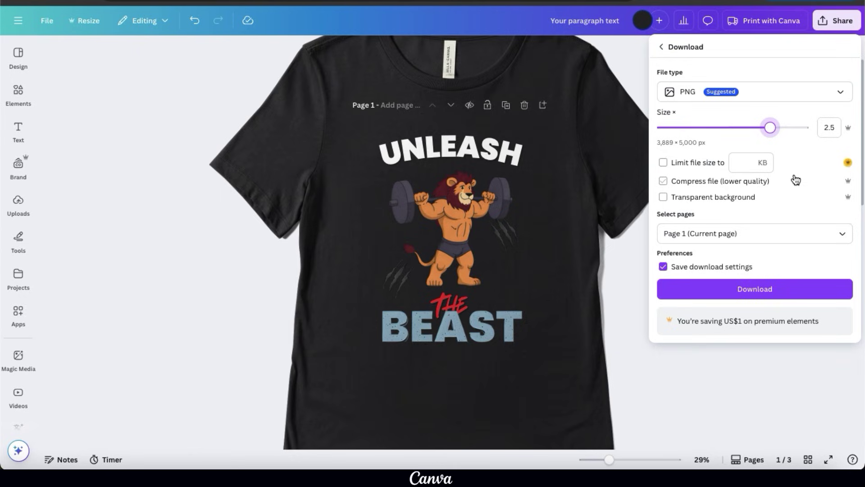
left_click(663, 198)
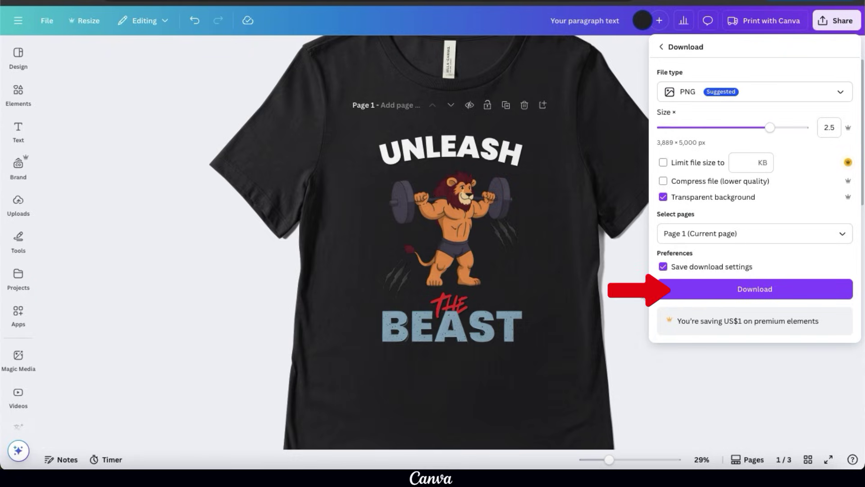
left_click(757, 292)
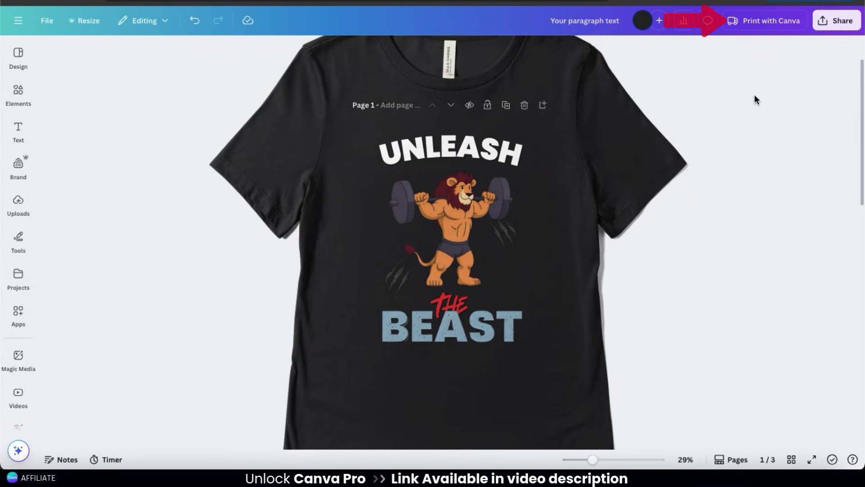
Open the T-shirt printing options and preview the design on enlarged mockups, including worn, folded and close-up views
left_click(766, 22)
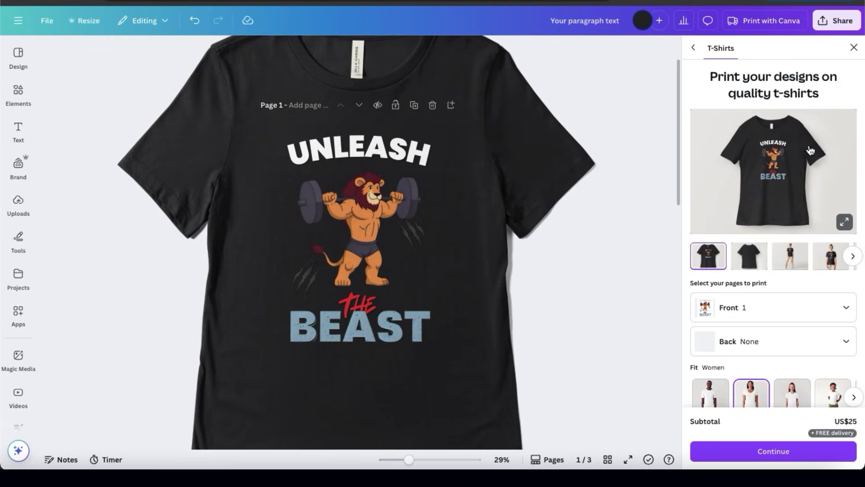
left_click(844, 222)
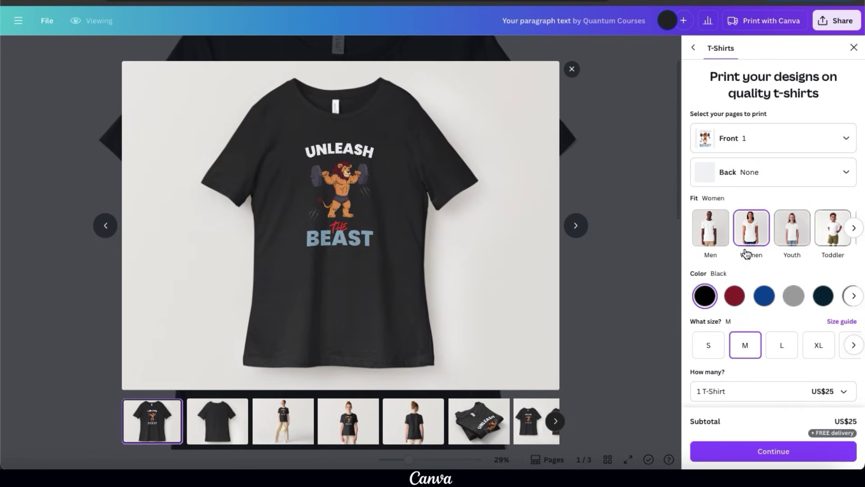
left_click(283, 433)
left_click(347, 433)
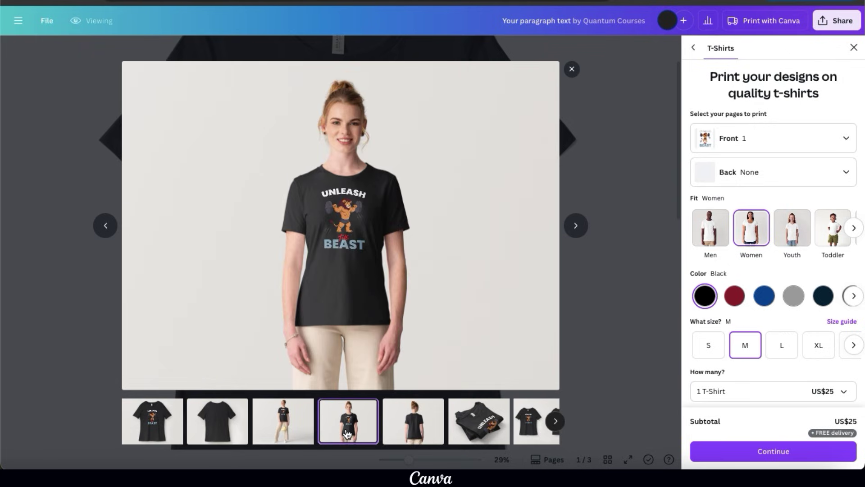
left_click(455, 424)
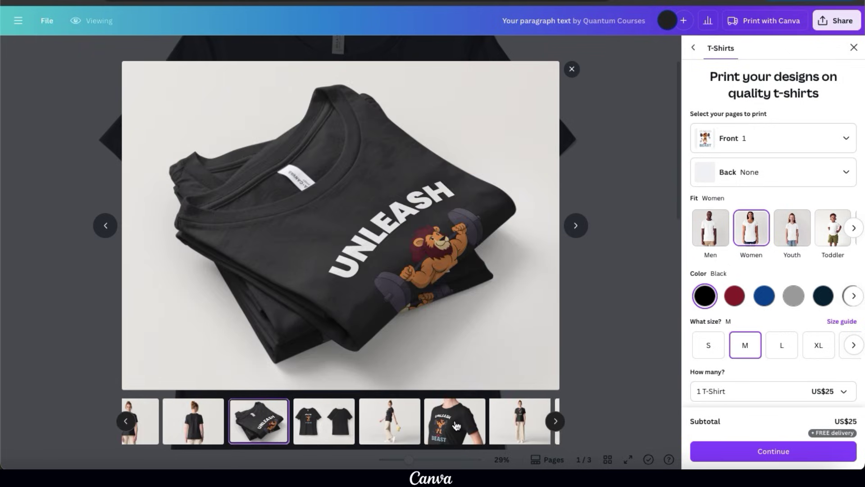
left_click(457, 425)
left_click(572, 69)
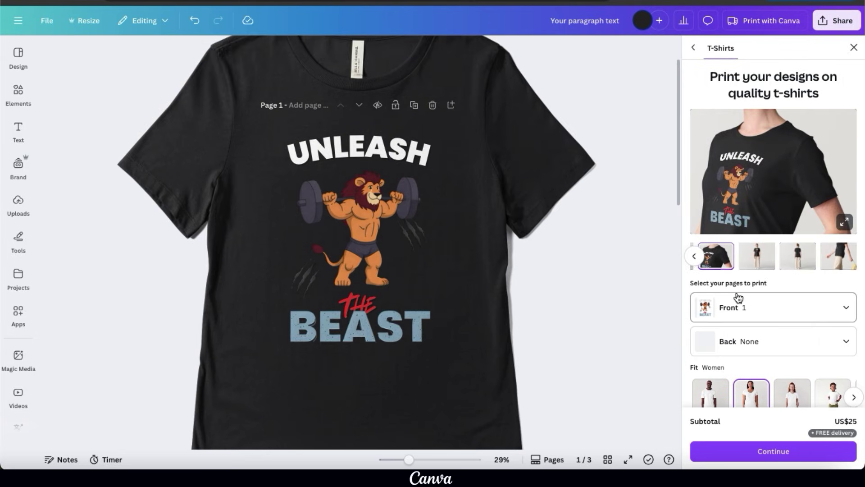
Set the printed T-shirt's fit to Men and its size to S
scroll(739, 297, "down", 5)
left_click(711, 189)
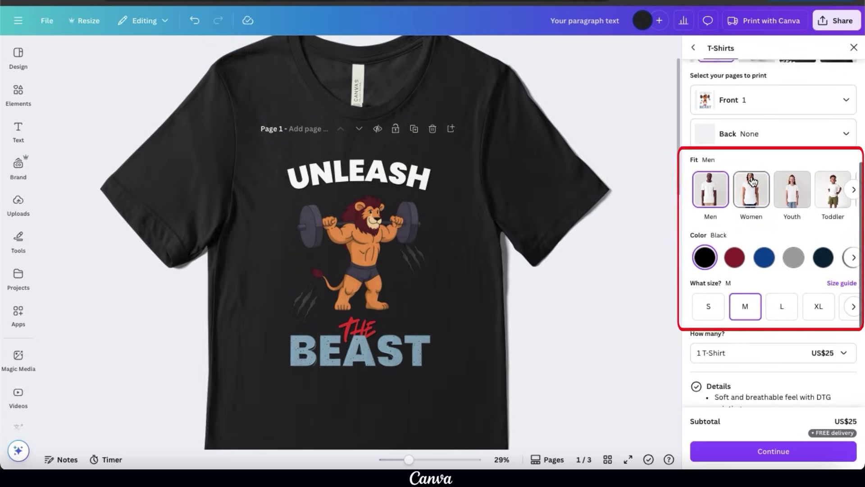
left_click(783, 189)
left_click(751, 190)
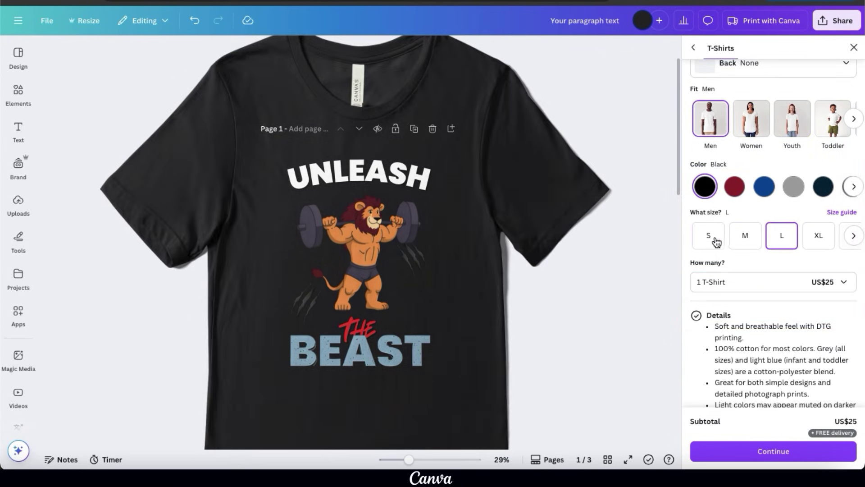
left_click(717, 242)
left_click(853, 235)
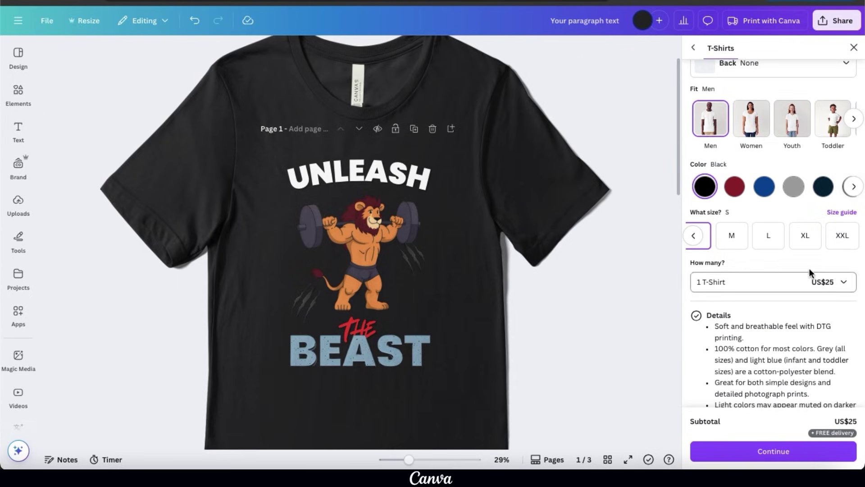
Browse the T-shirt quantity options and their bulk prices
scroll(798, 264, "down", 2)
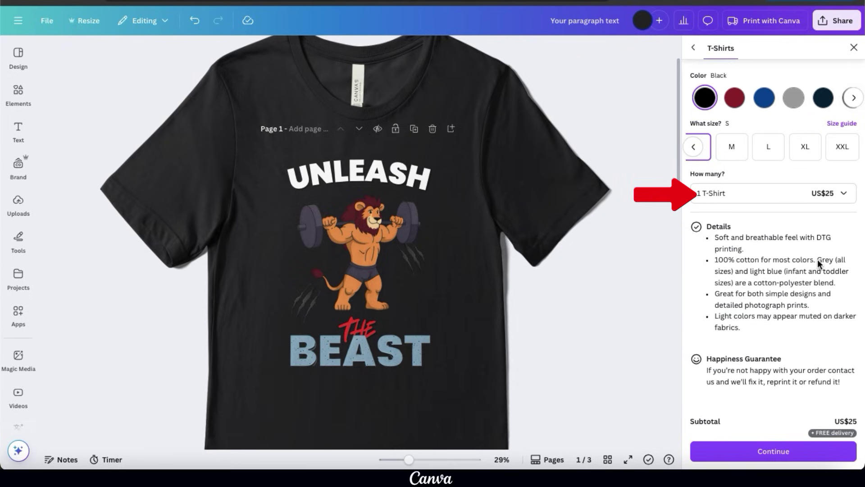
left_click(849, 201)
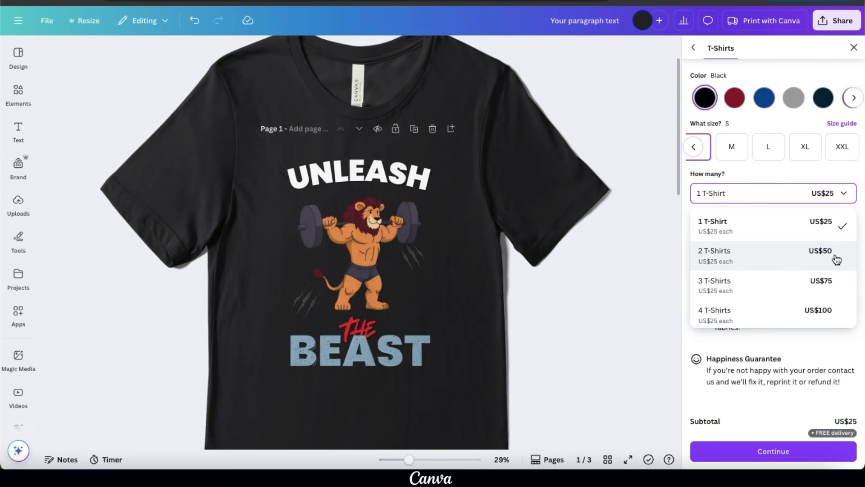
scroll(835, 257, "down", 20)
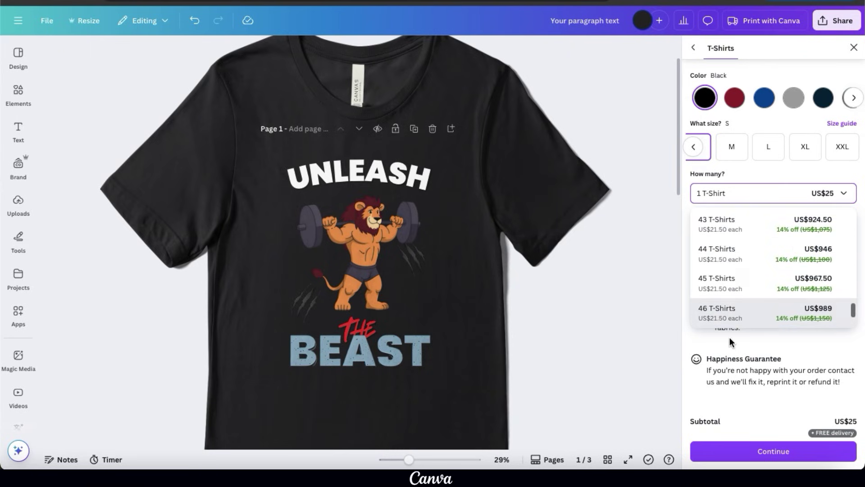
left_click(722, 353)
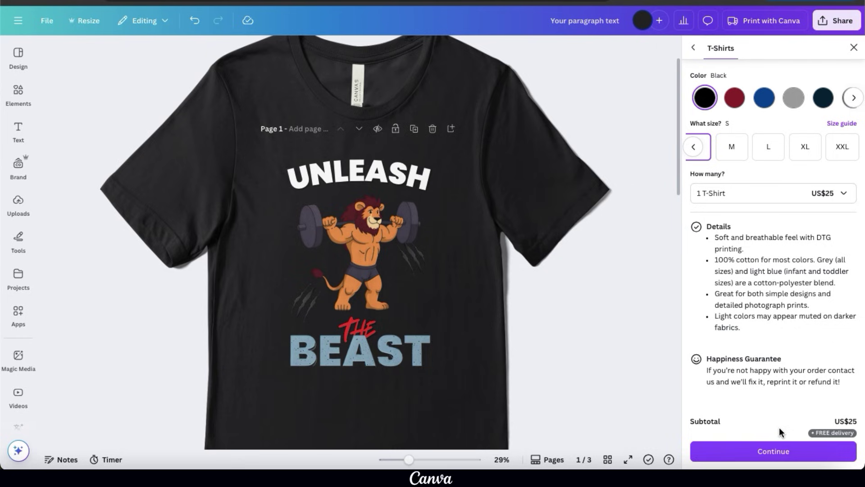